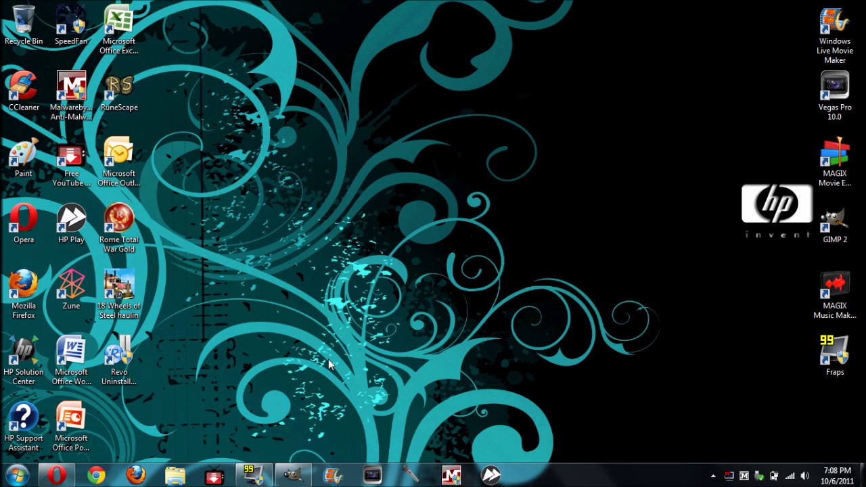
Launch GIMP 2.6.7 from its desktop shortcut
click(826, 240)
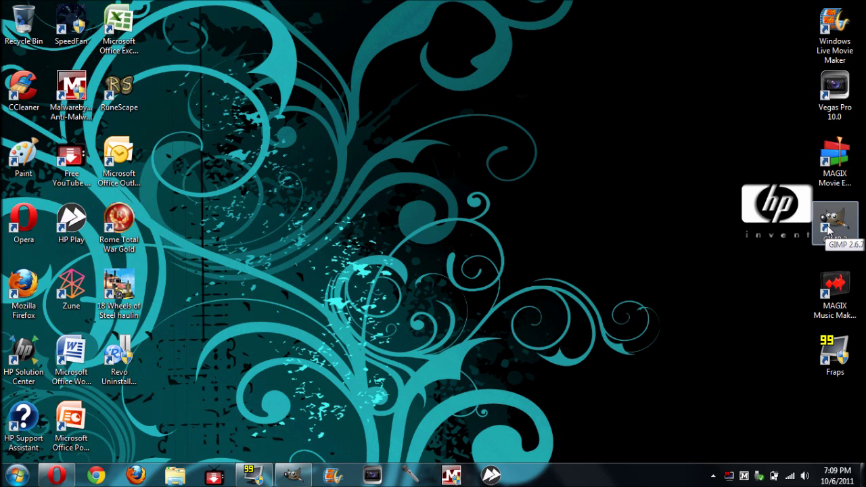
click(765, 276)
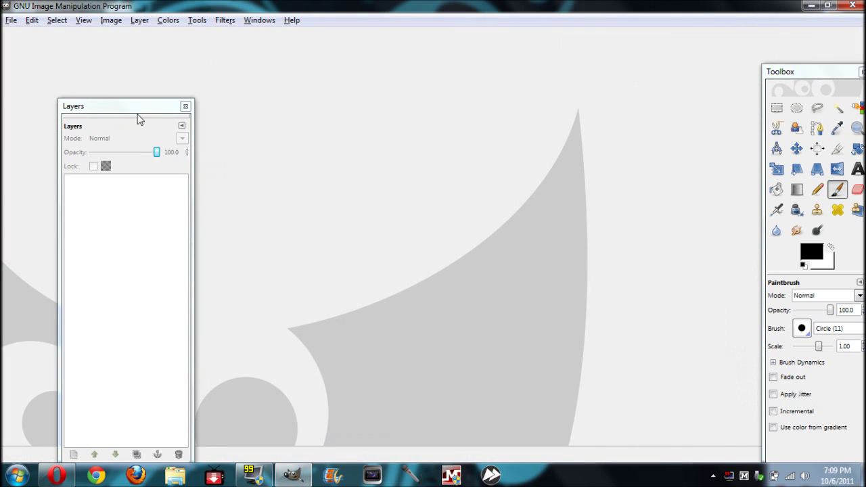
Move the Layers and Toolbox windows aside to tidy the workspace
drag(138, 109, 132, 129)
mouse_move(805, 78)
mouse_down()
mouse_move(792, 57)
mouse_move(784, 70)
mouse_move(818, 85)
mouse_up()
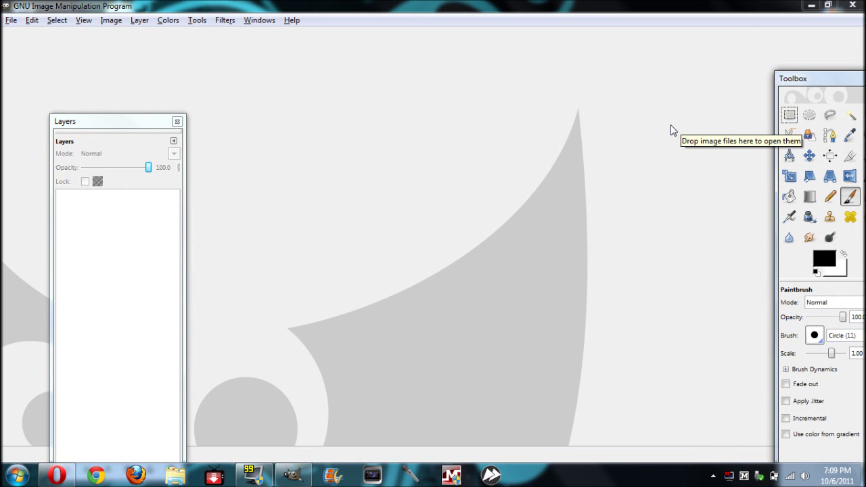
drag(851, 83, 823, 81)
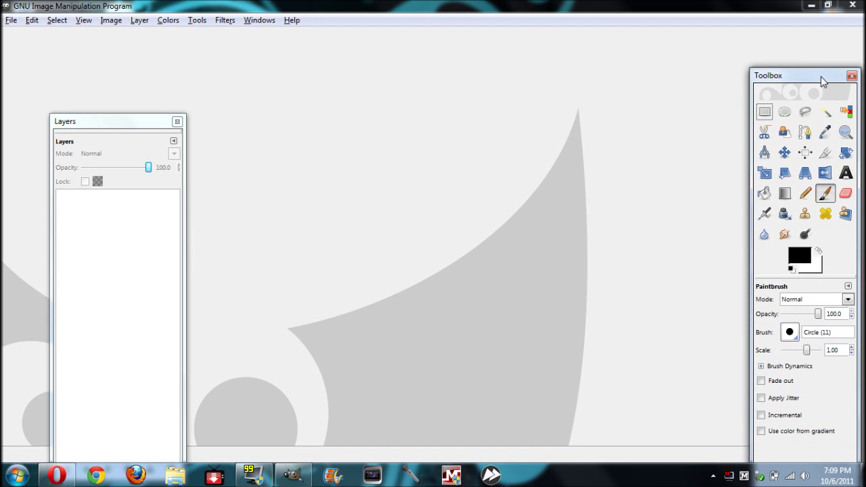
Create a new 1280x720 pixel image with File > New
click(11, 19)
click(15, 35)
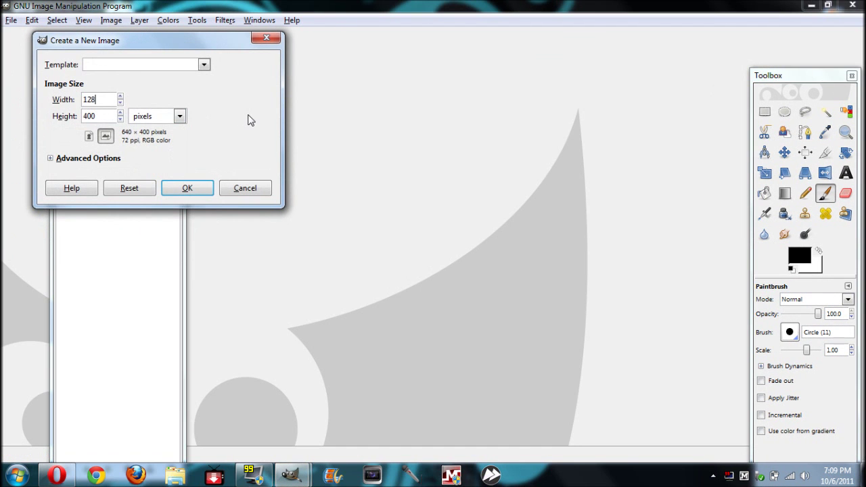
click(97, 116)
key(BackSpace)
click(192, 194)
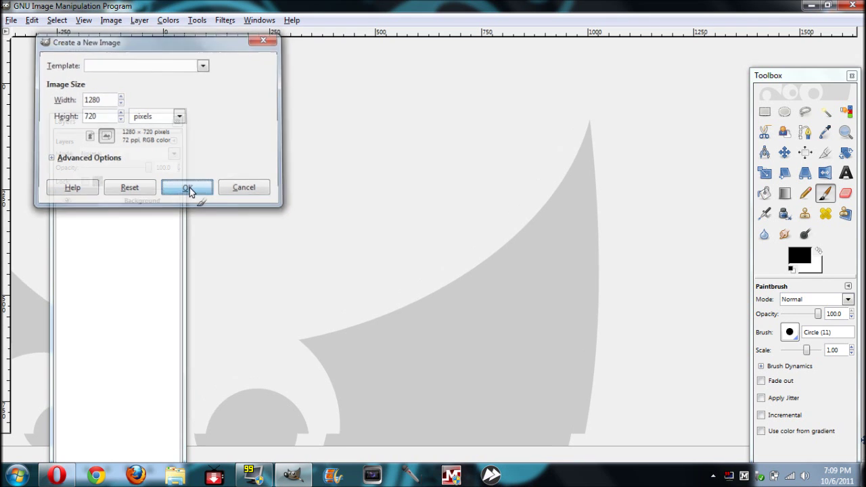
drag(137, 126, 90, 74)
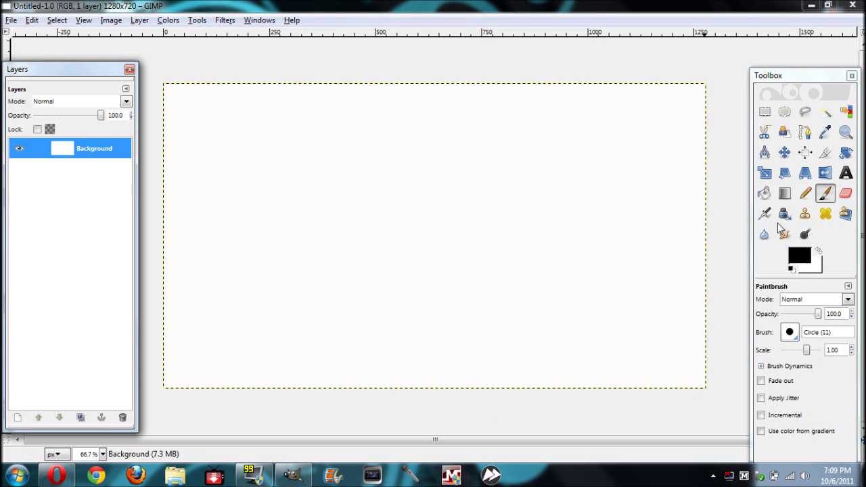
Bucket-fill the canvas black and set the Text tool colour to white
click(765, 194)
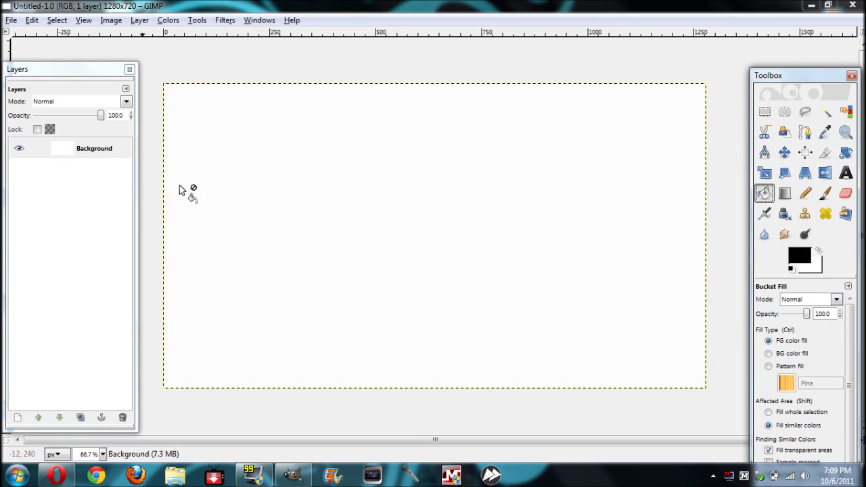
click(446, 153)
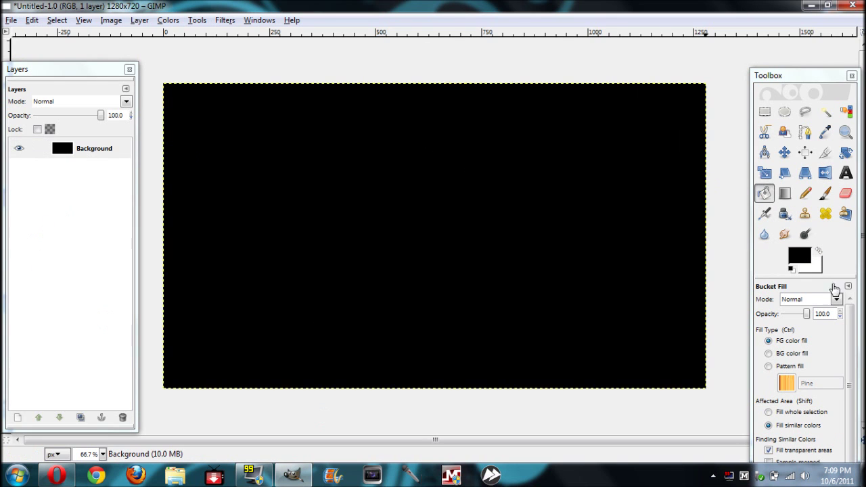
click(847, 174)
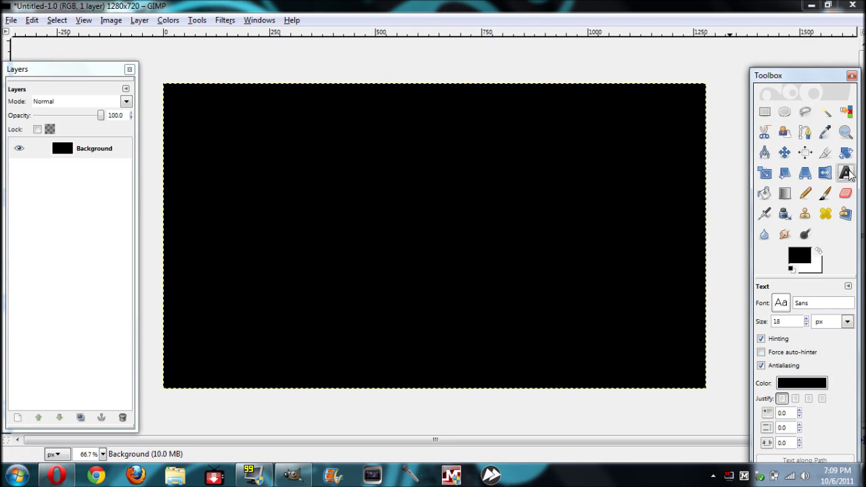
click(809, 389)
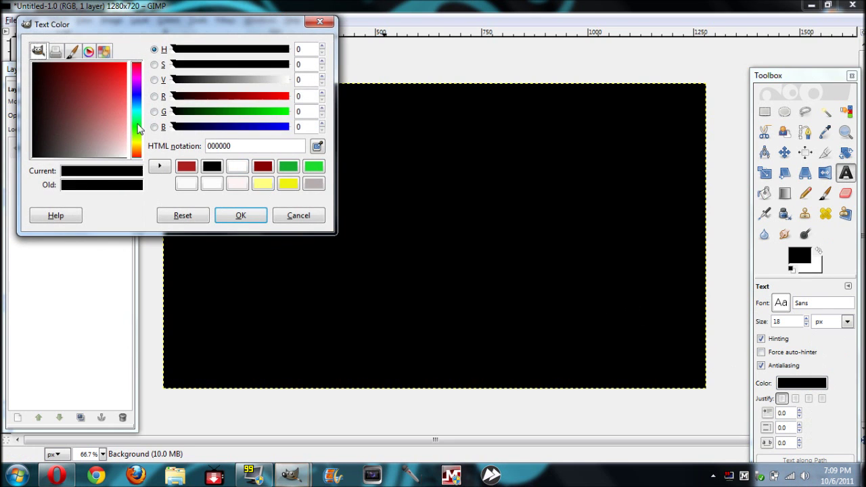
click(237, 166)
click(231, 217)
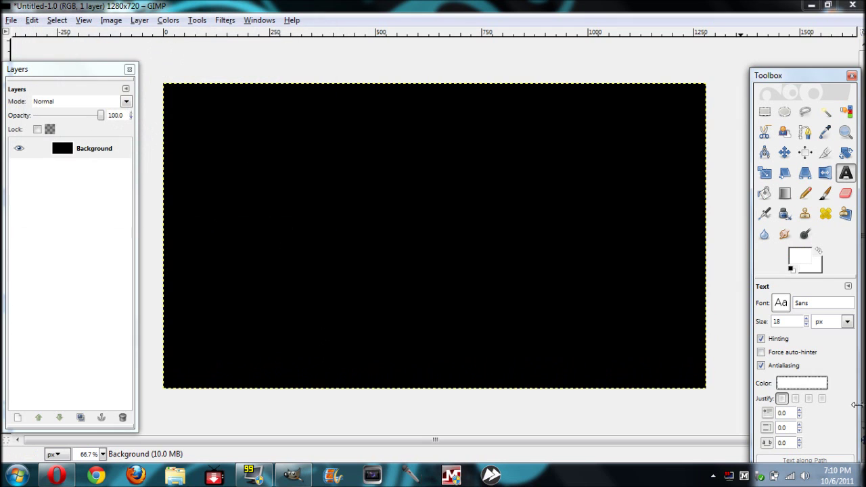
Draw a text box and type 'Admiral Pol Goes Bossing / Ep. 7 (Kalphite Queen)'
drag(283, 153, 605, 210)
text(Admiral Pol Goes Bossing)
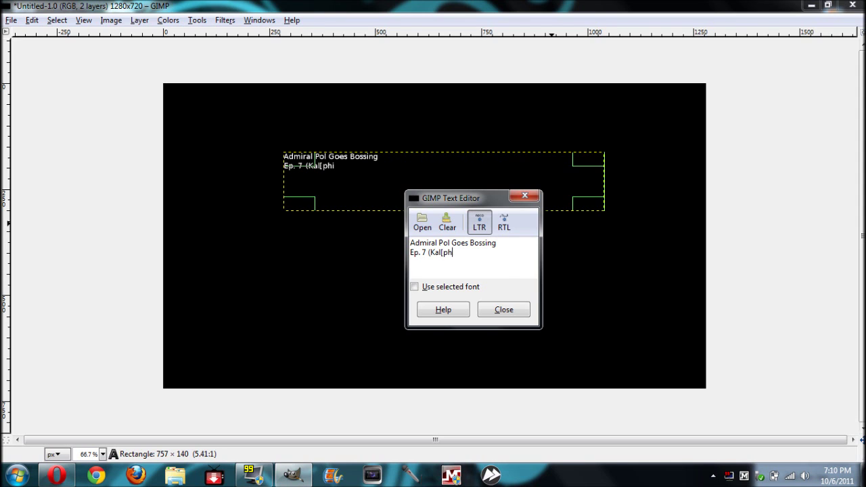
click(501, 311)
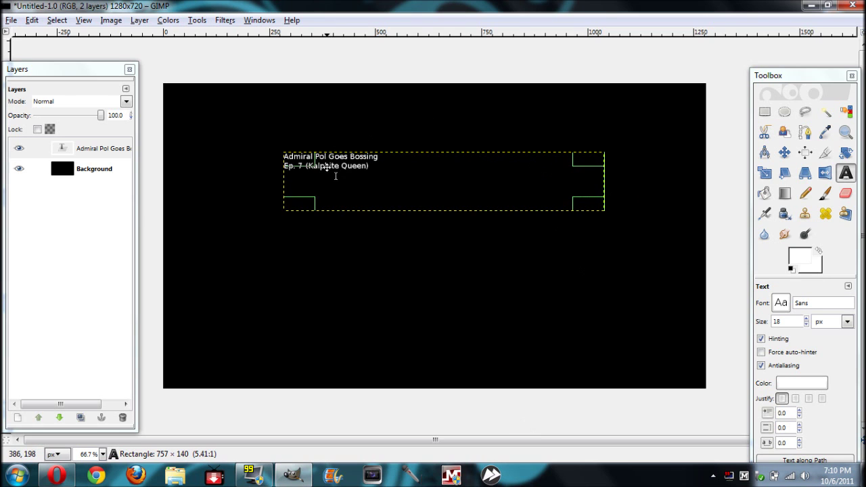
click(320, 168)
Correct 'Pol' to 'Polo' in the title text layer
right_click(124, 158)
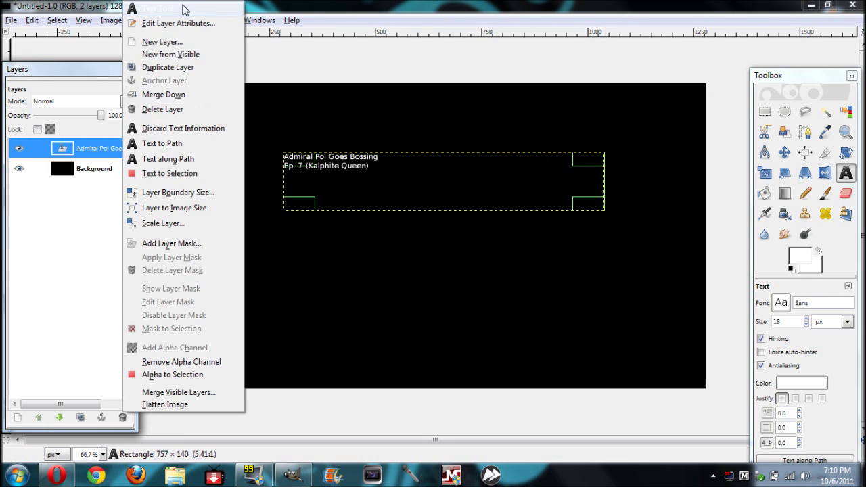
click(184, 9)
key(Tab)
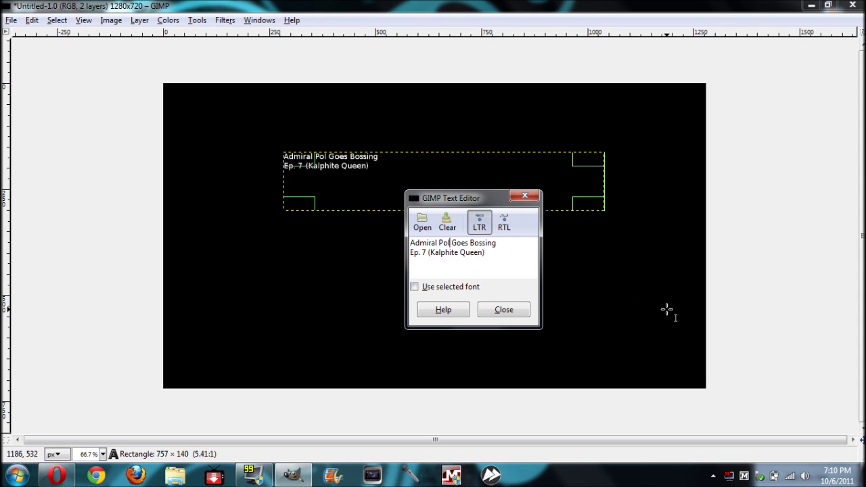
text(o)
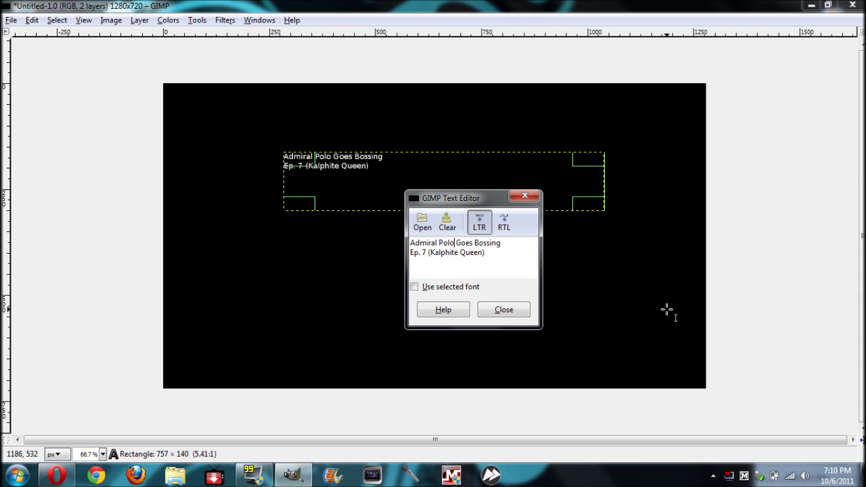
click(503, 311)
key(Tab)
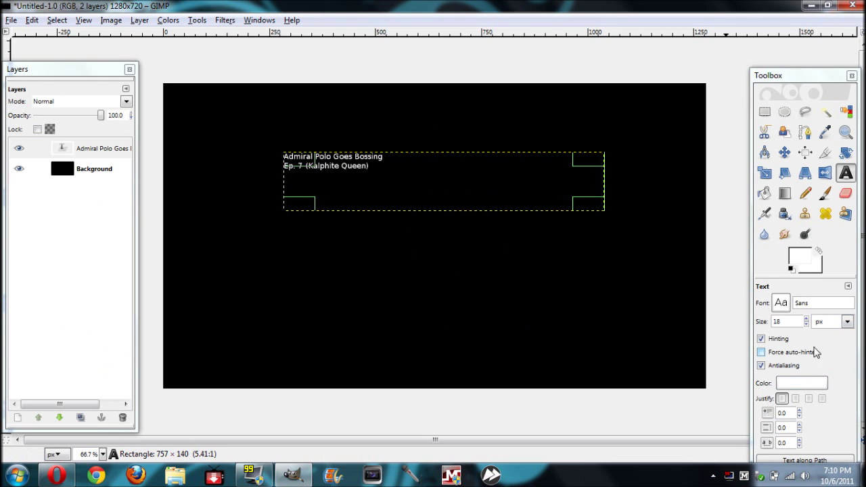
Centre-justify both title lines and move the text box lower toward the canvas middle
click(809, 398)
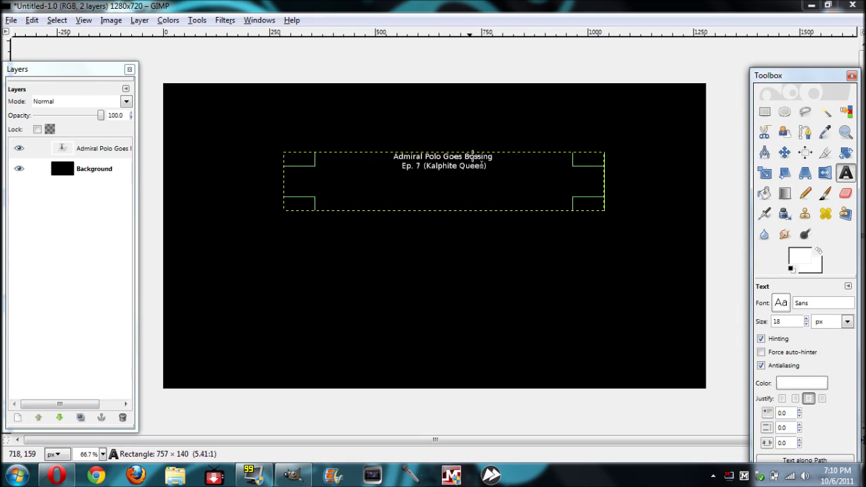
key(Tab)
click(487, 180)
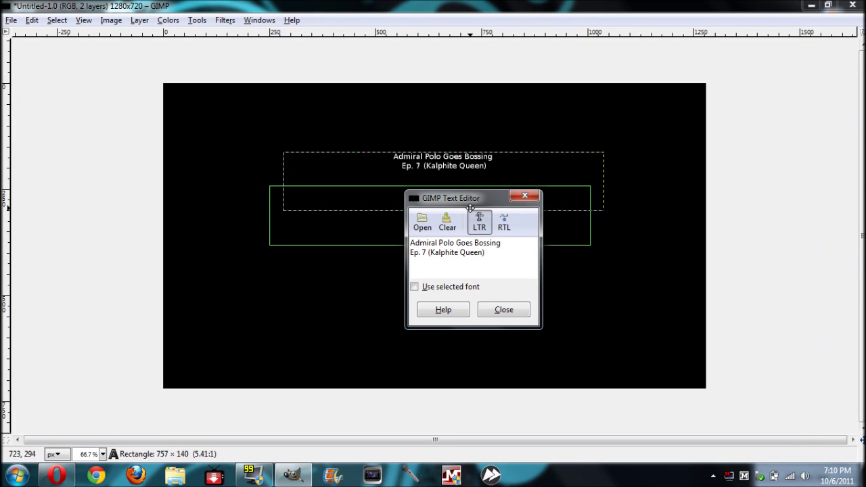
drag(465, 201, 145, 182)
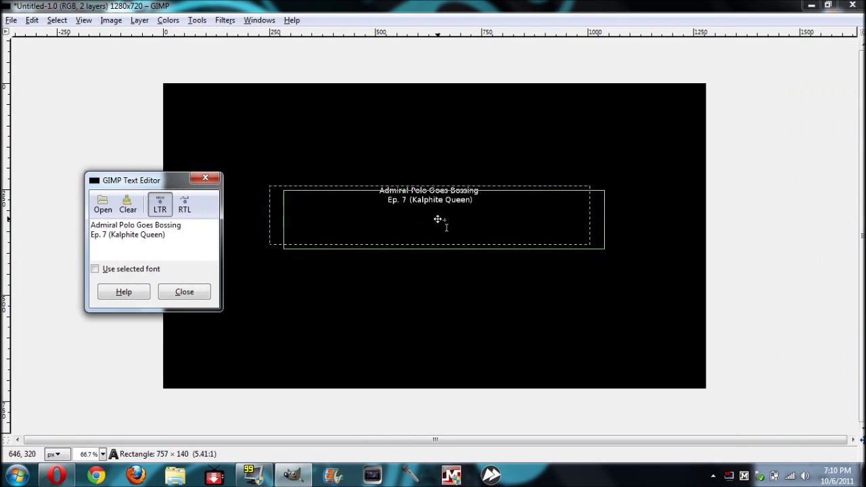
key(Tab)
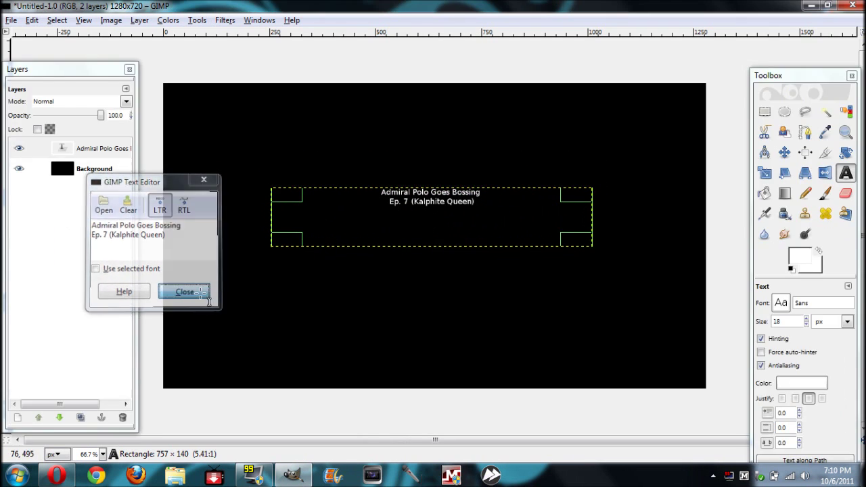
click(184, 291)
click(780, 302)
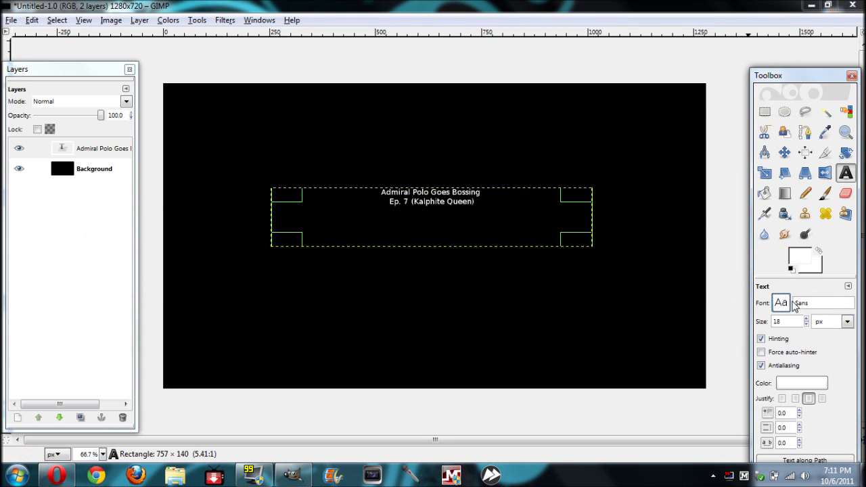
Change the title font to DejaVu Serif Bold
click(786, 306)
scroll(787, 172, up, 3)
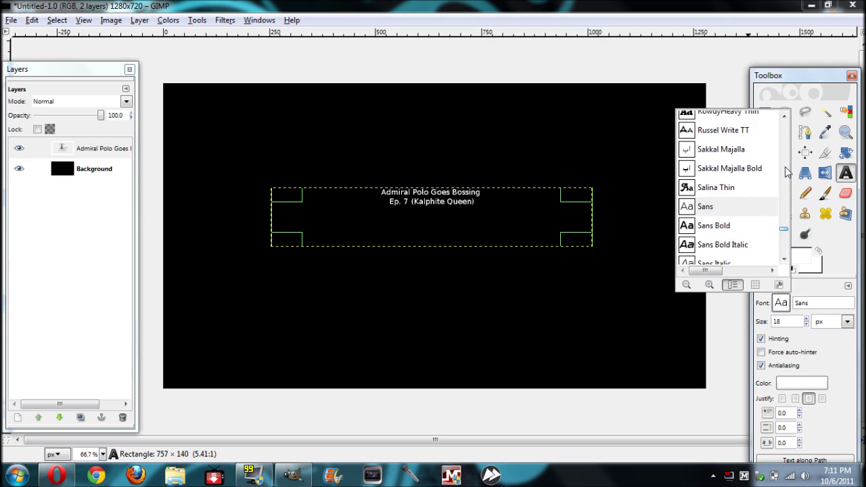
scroll(724, 166, up, 10)
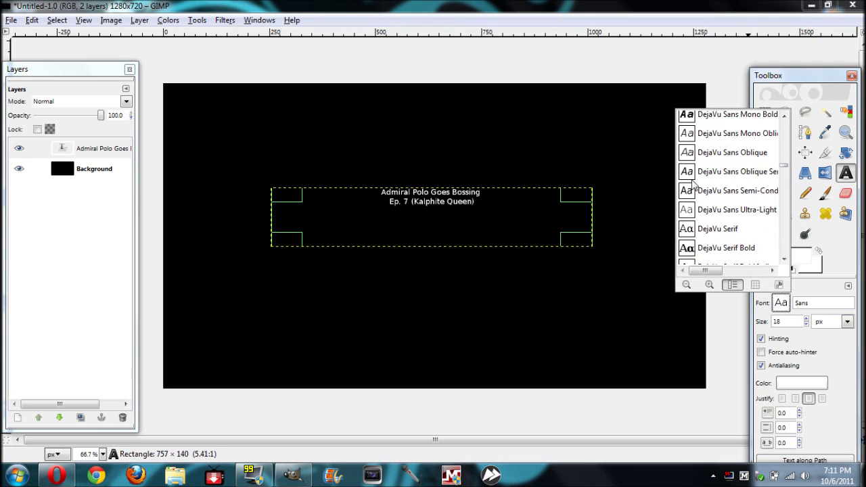
click(698, 250)
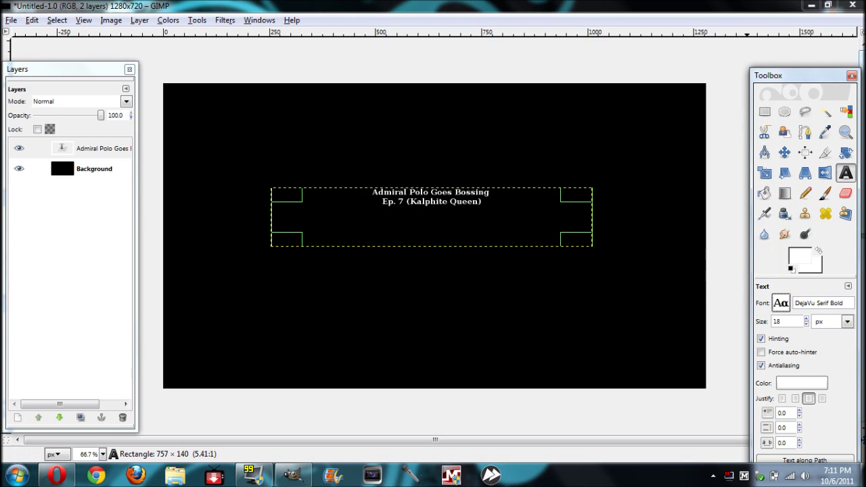
scroll(810, 321, up, 20)
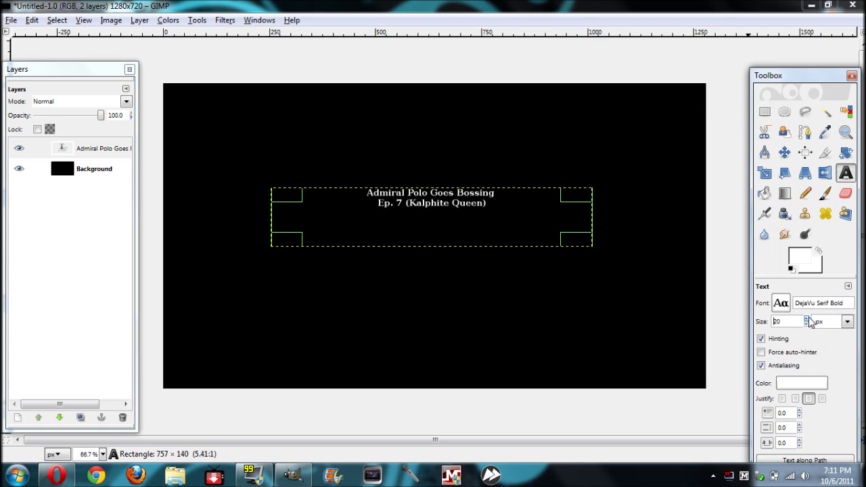
scroll(810, 322, up, 12)
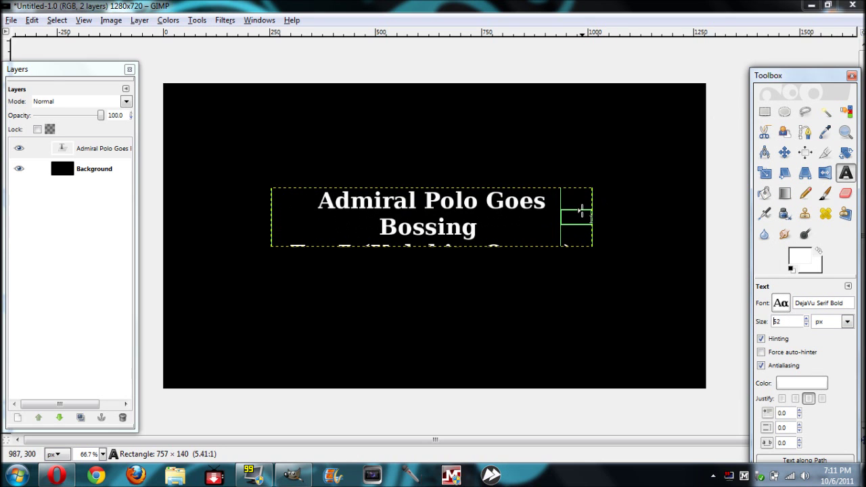
Widen the title's text box left and right so both lines fit
key(Tab)
drag(580, 207, 688, 218)
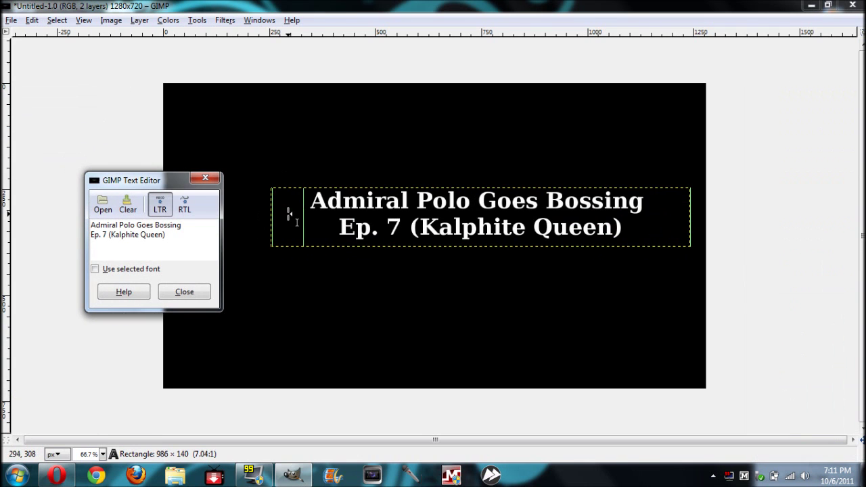
drag(285, 217, 209, 216)
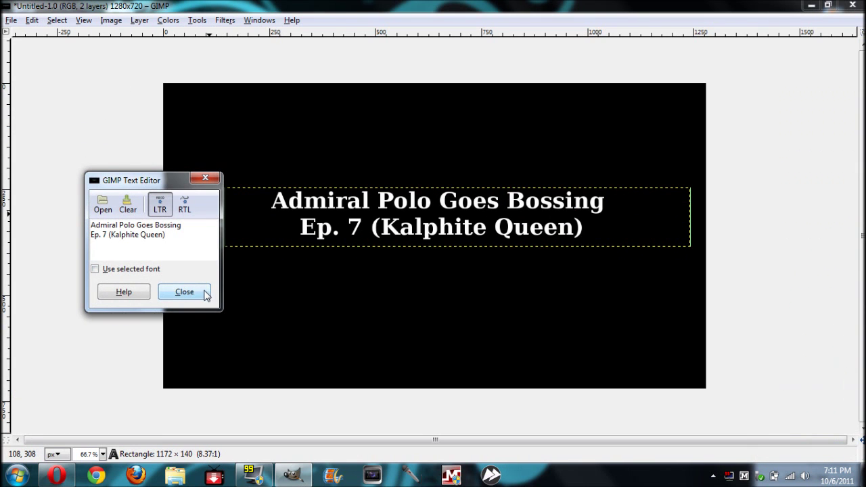
key(Tab)
key(Tab)
drag(213, 209, 188, 218)
key(Tab)
key(Tab)
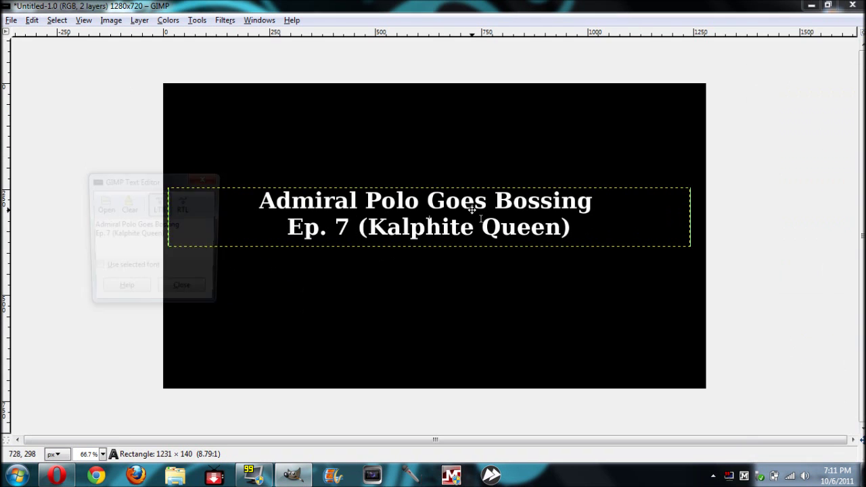
key(Tab)
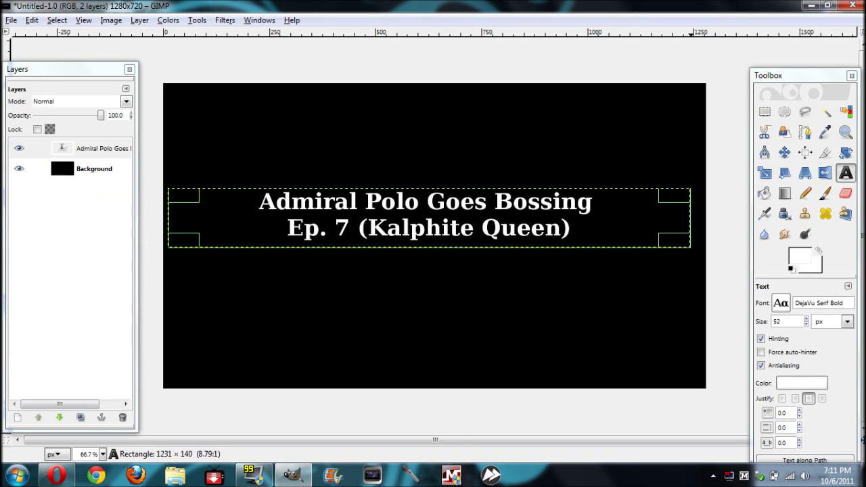
Raise the title text size to 68 px, making the text box taller to fit
click(807, 318)
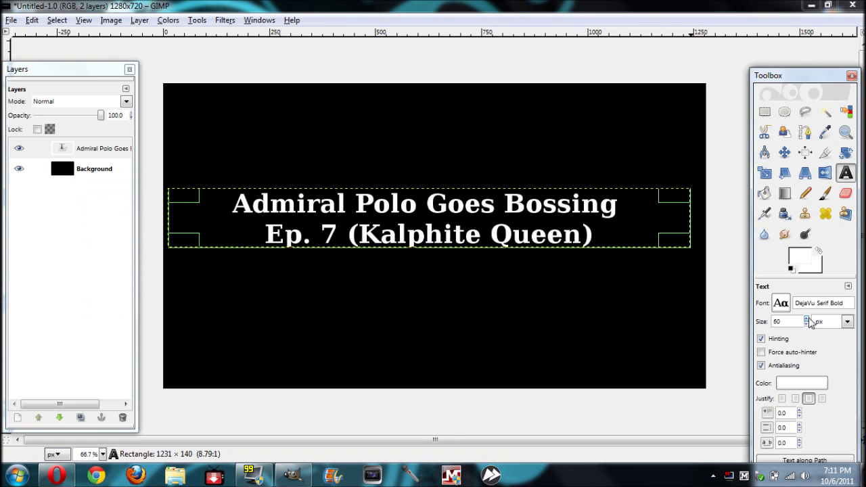
key(Tab)
drag(551, 247, 559, 260)
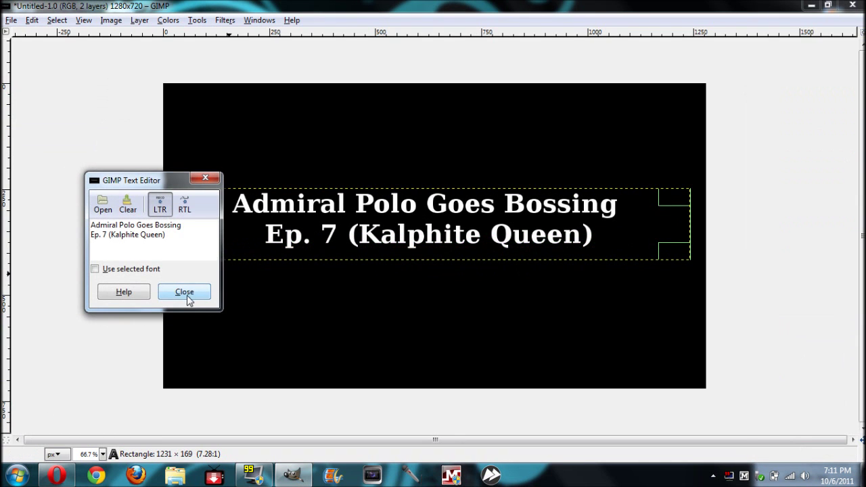
key(Tab)
click(807, 319)
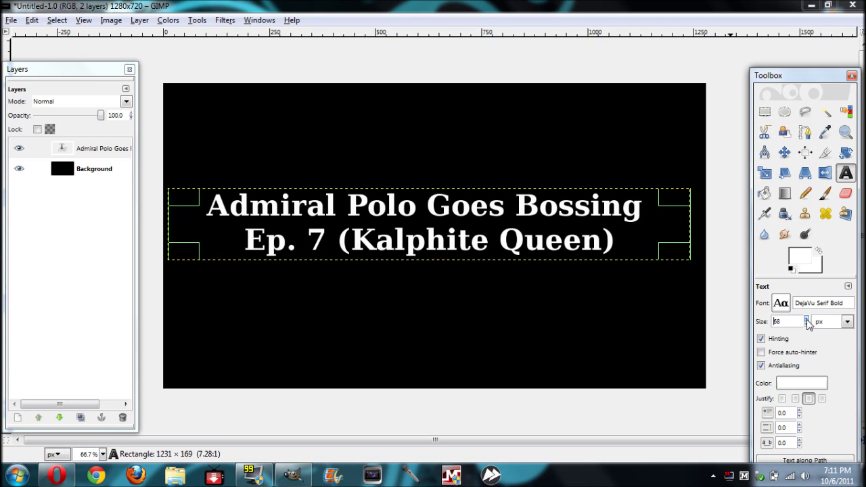
click(807, 319)
click(809, 325)
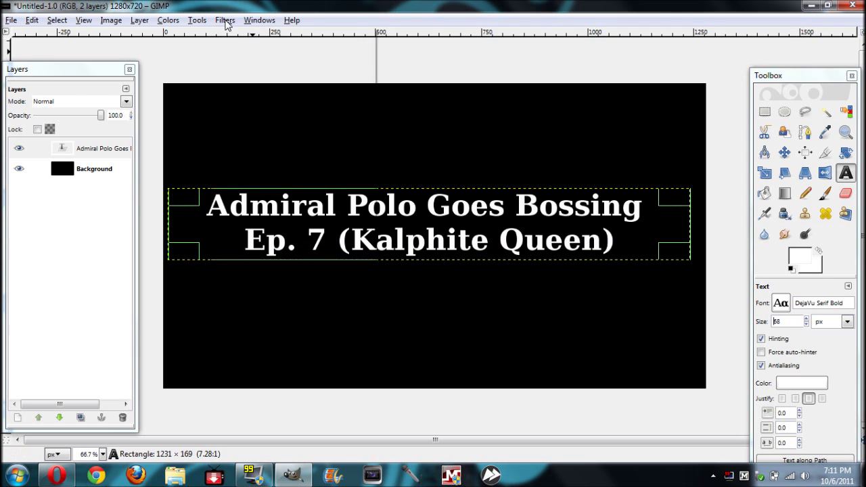
click(225, 20)
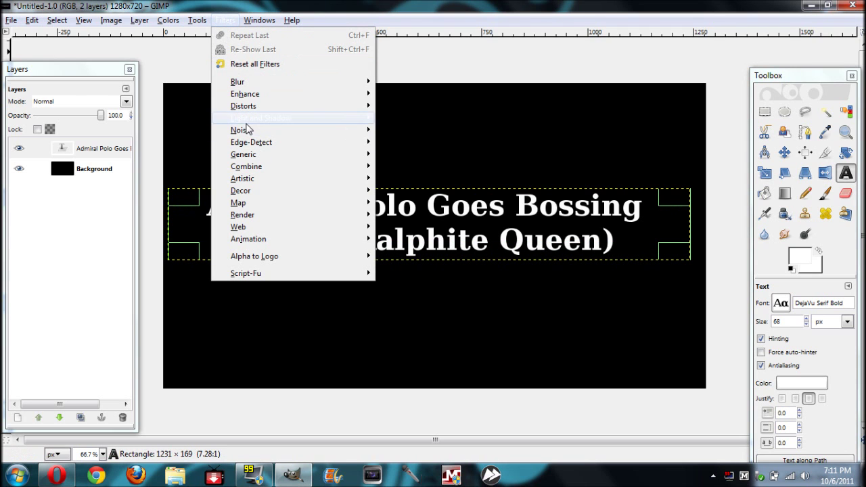
Apply a Drop Shadow to the title in orange f68b00 (offset 8, blur 15, 80% opacity)
mouse_move(248, 125)
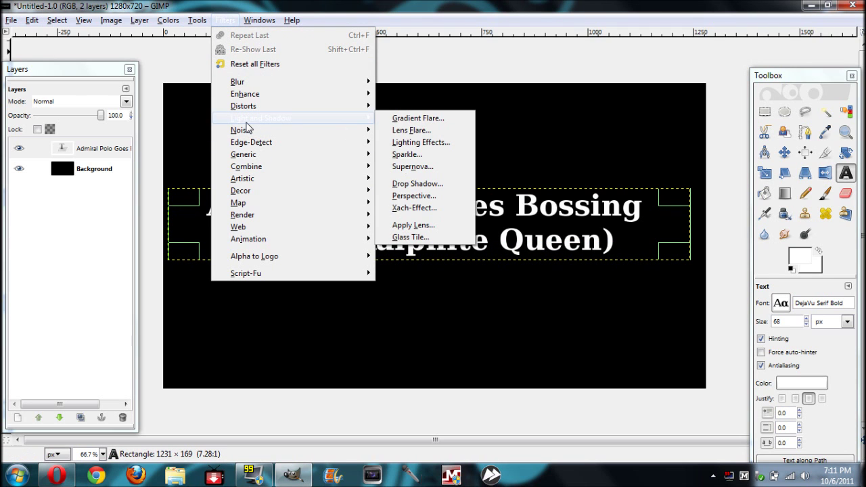
click(415, 184)
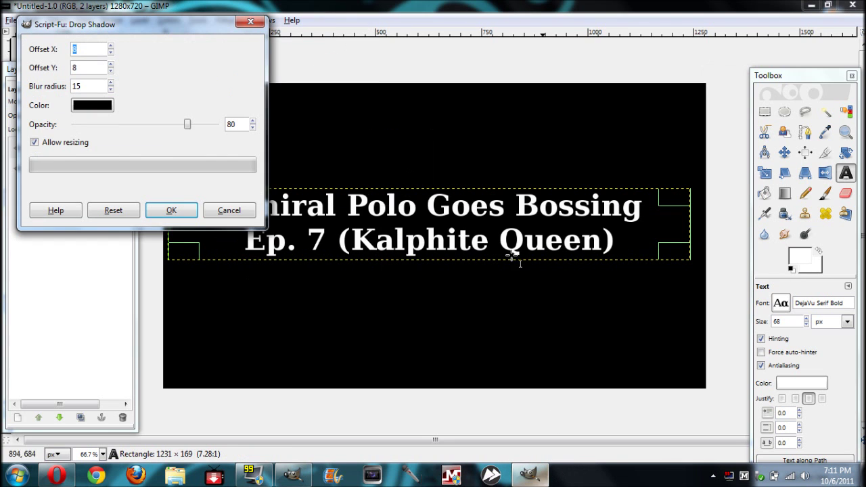
click(90, 106)
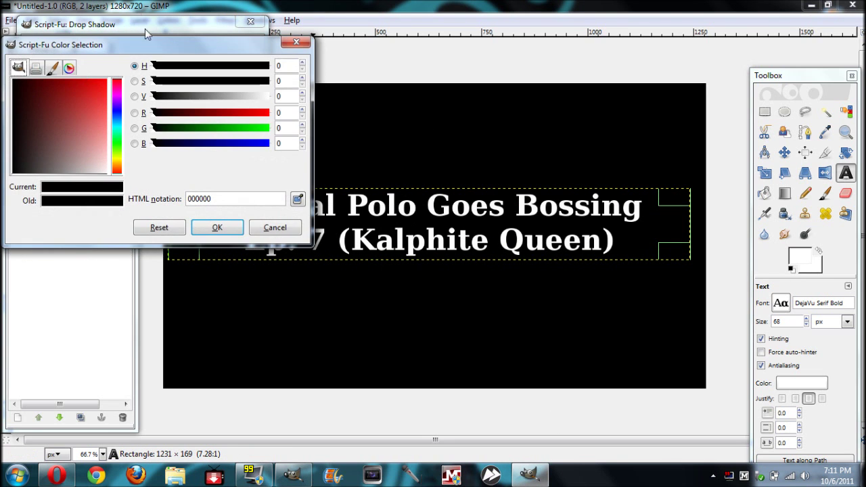
drag(163, 49, 172, 59)
drag(130, 121, 127, 171)
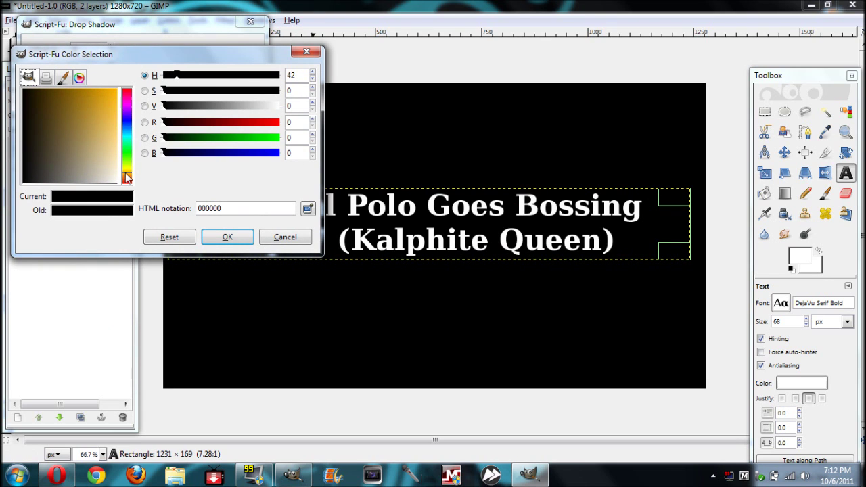
drag(127, 177, 127, 179)
drag(97, 107, 115, 90)
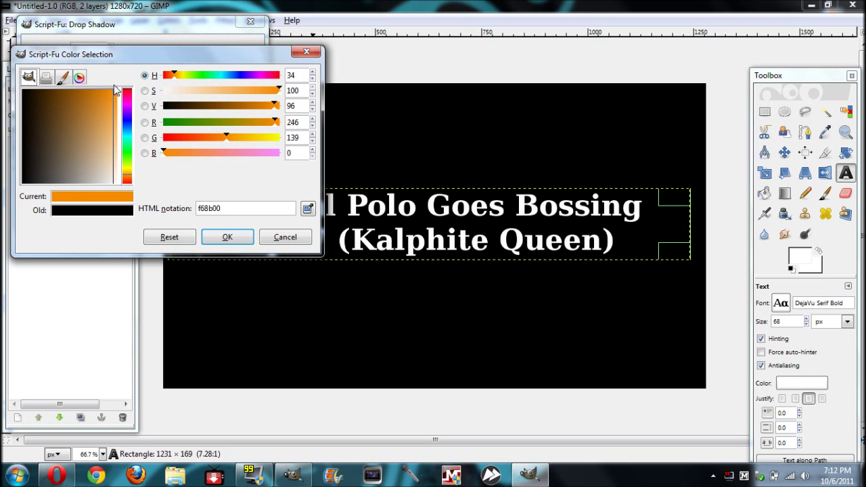
click(227, 238)
click(174, 207)
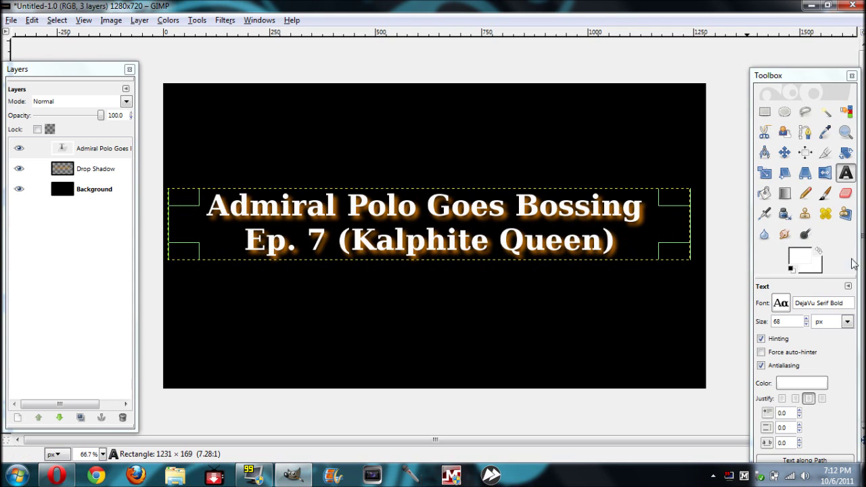
Open kalphite_queen.png from AdmiralPolo Guides > Pictures as a new layer
click(12, 20)
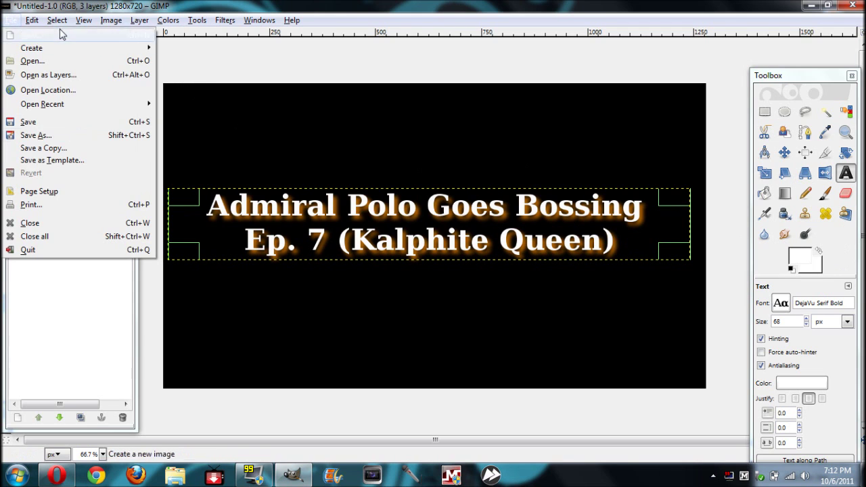
click(51, 74)
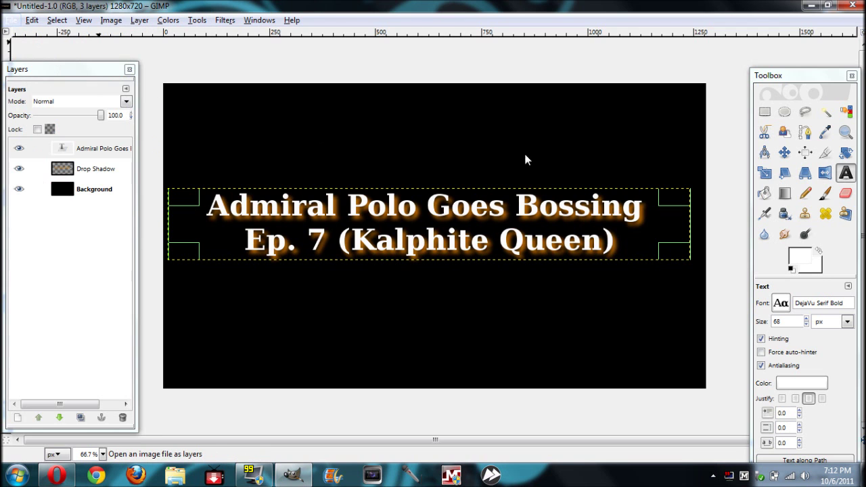
click(211, 220)
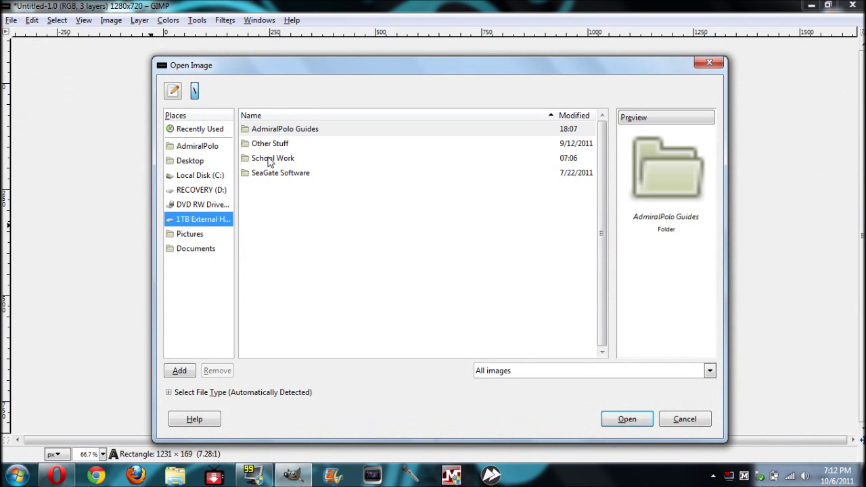
double_click(293, 132)
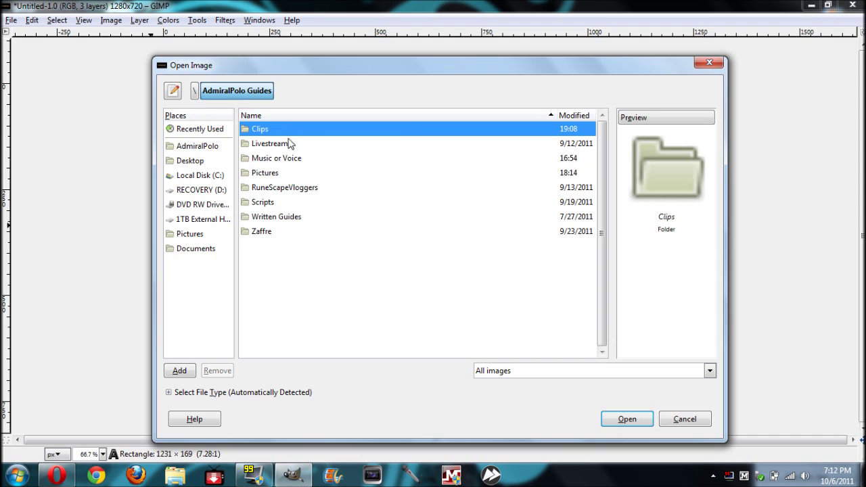
double_click(270, 174)
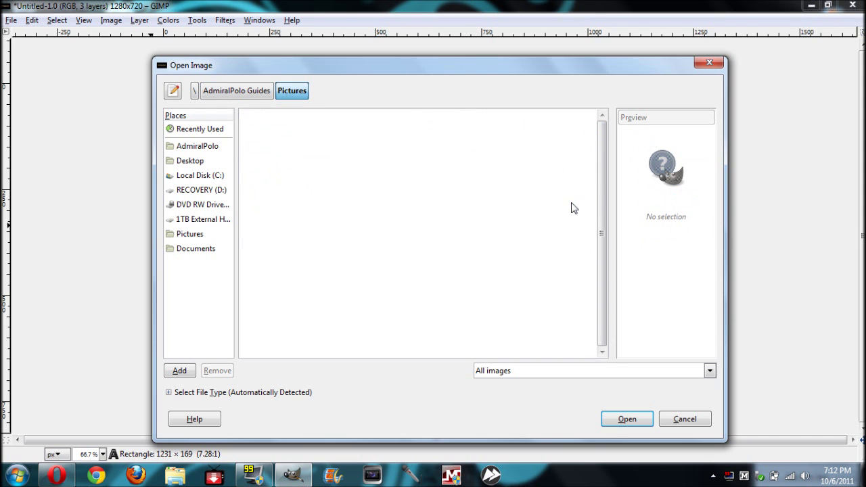
drag(601, 130, 587, 294)
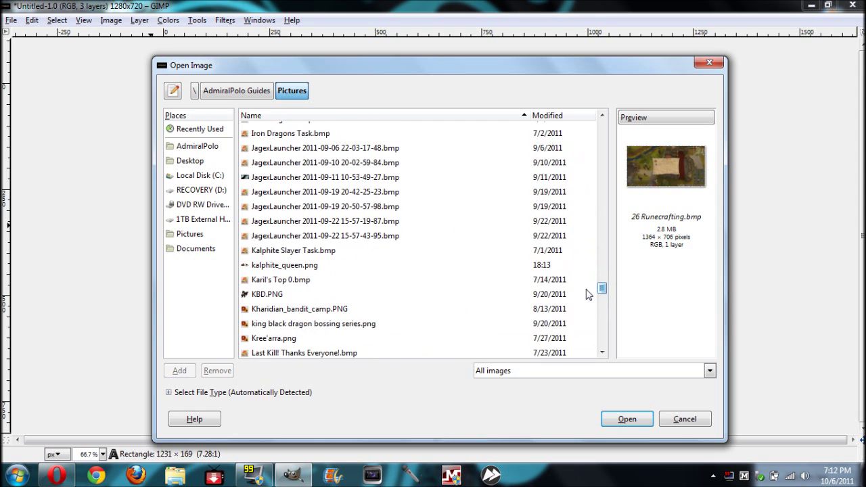
click(301, 266)
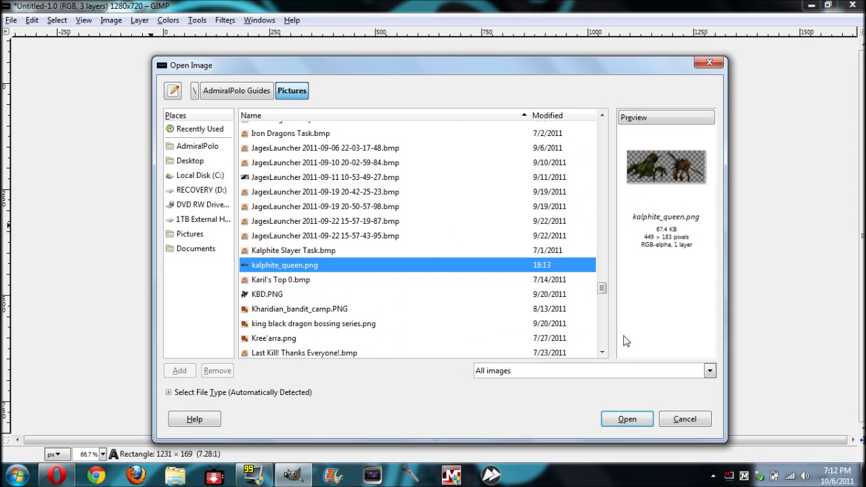
click(628, 420)
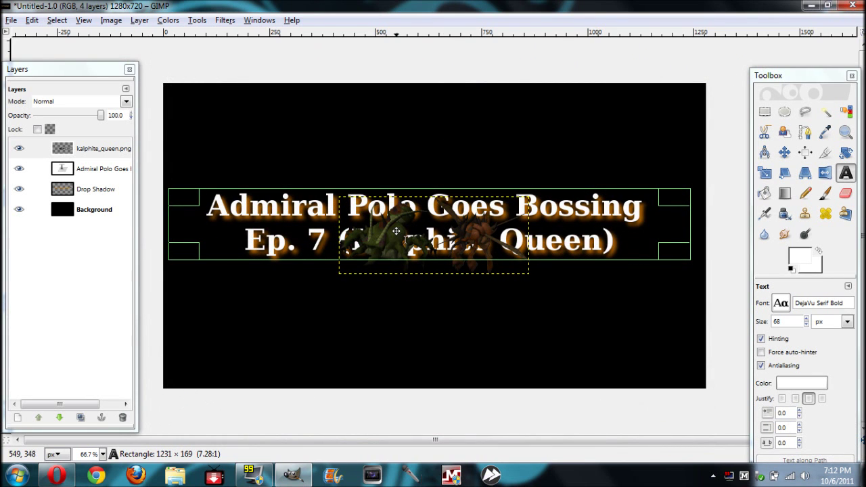
Resize the Kalphite Queen layer to 628×291 with the Scale tool
click(764, 173)
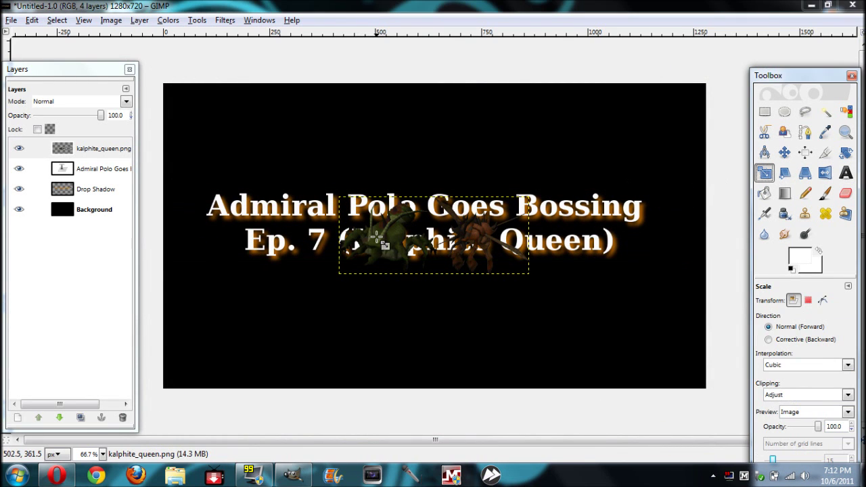
click(380, 236)
drag(519, 99, 259, 322)
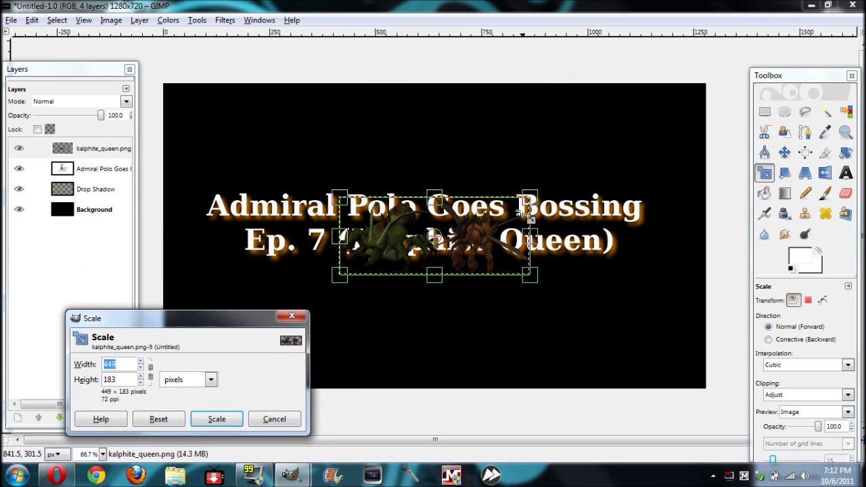
drag(532, 196, 613, 130)
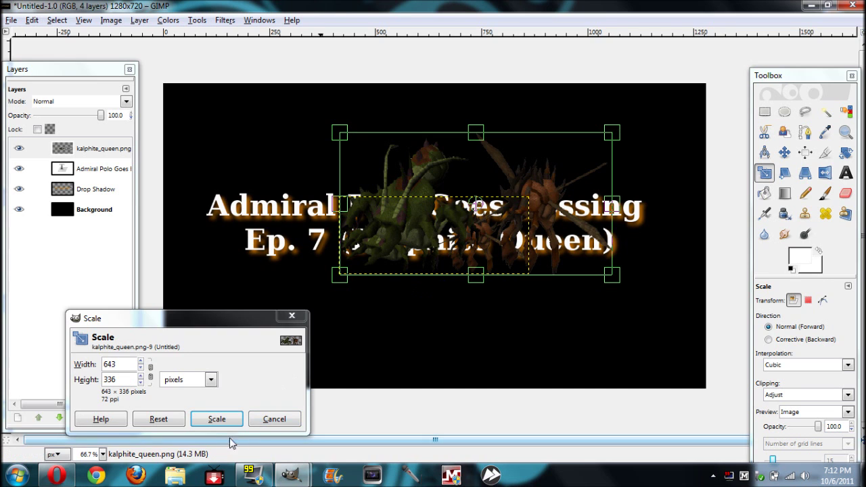
click(216, 419)
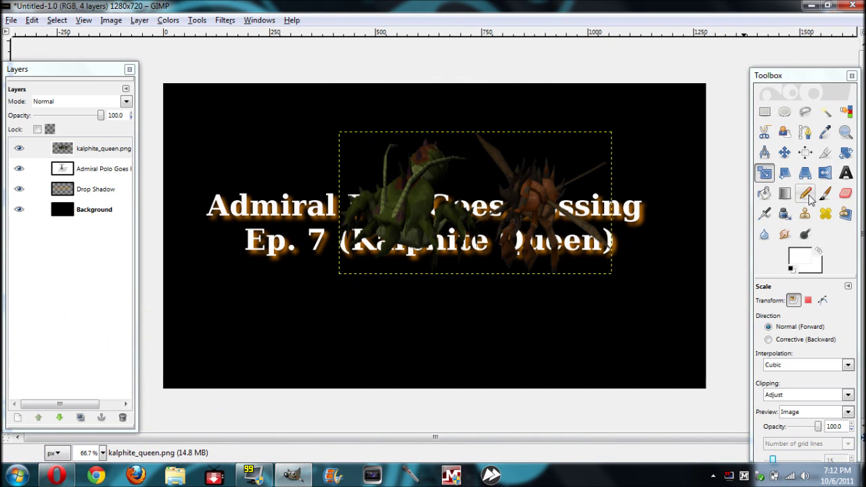
Nudge the queen image into place and move its layer just above Background
click(785, 152)
drag(518, 185, 491, 215)
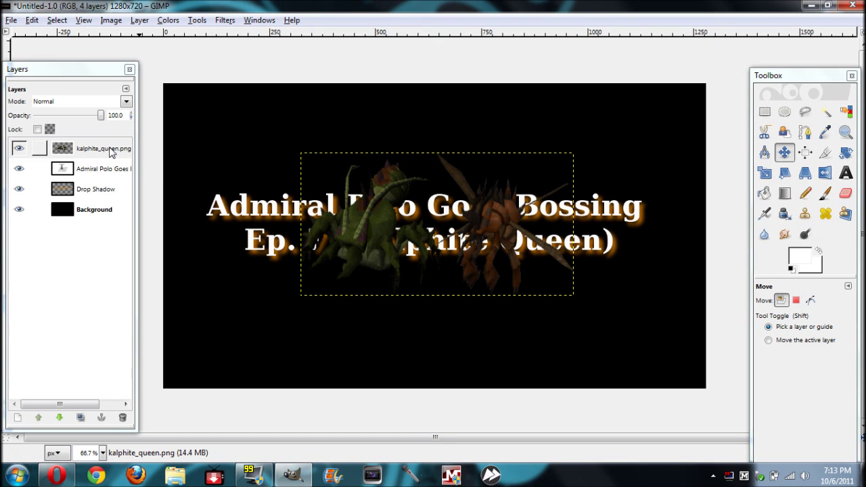
drag(107, 154, 100, 205)
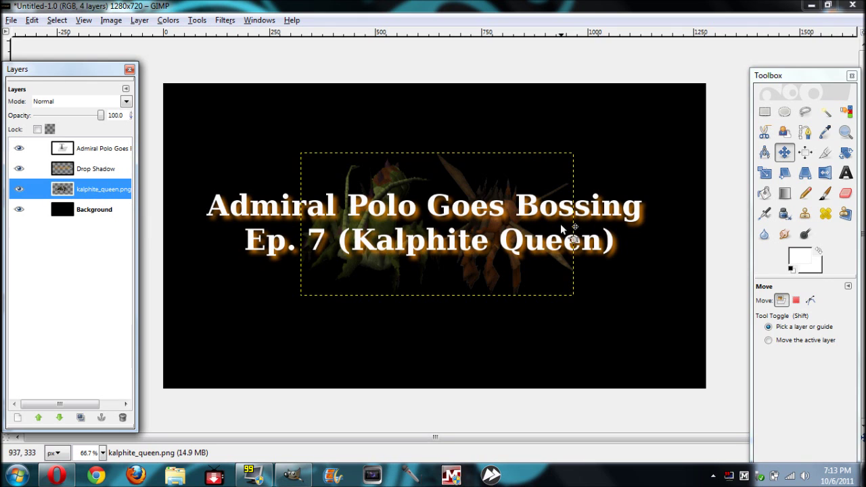
click(837, 242)
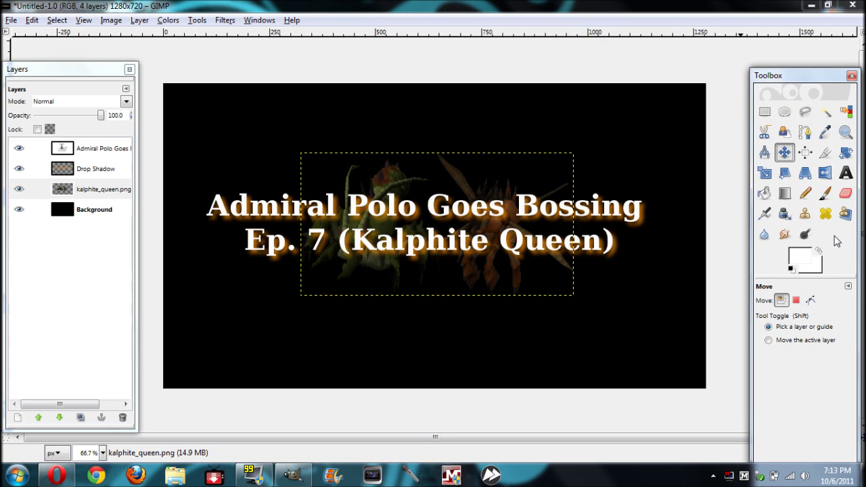
click(11, 19)
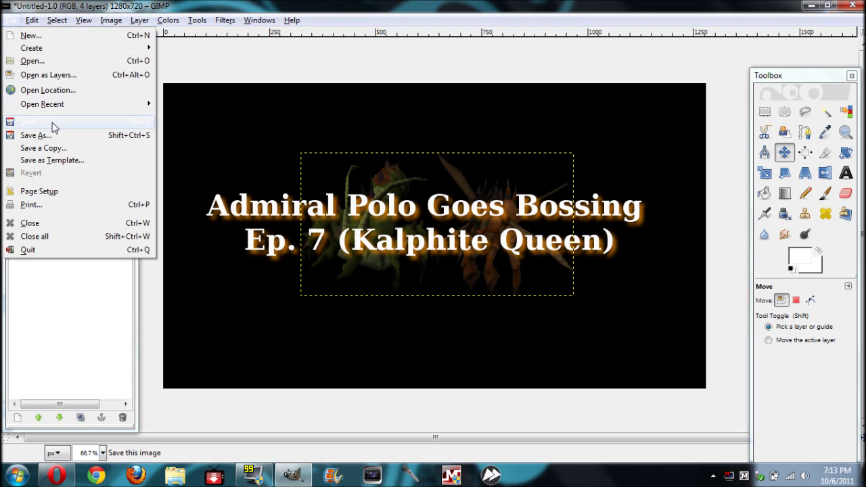
Open Dragon_chainbody_detail.png from the Pictures folder as a new layer
click(58, 75)
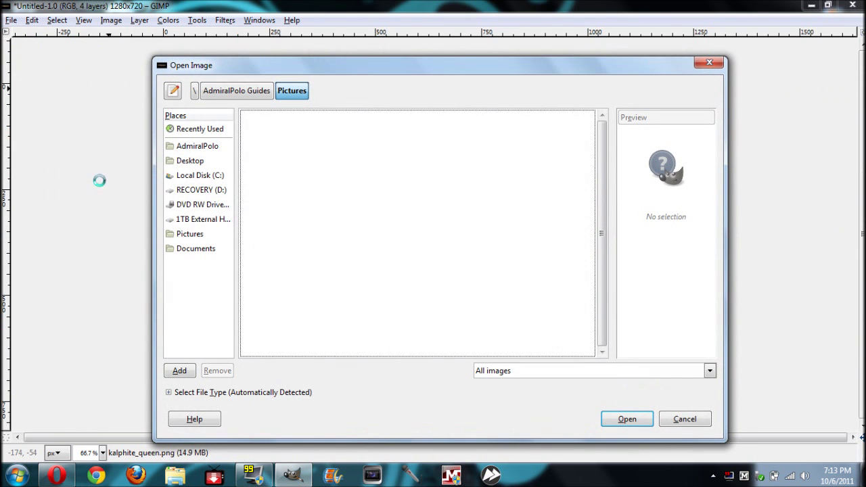
click(203, 221)
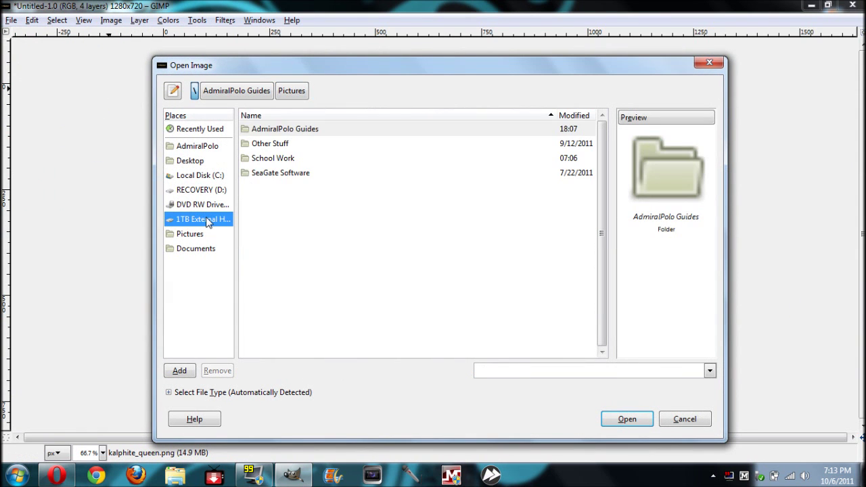
click(289, 92)
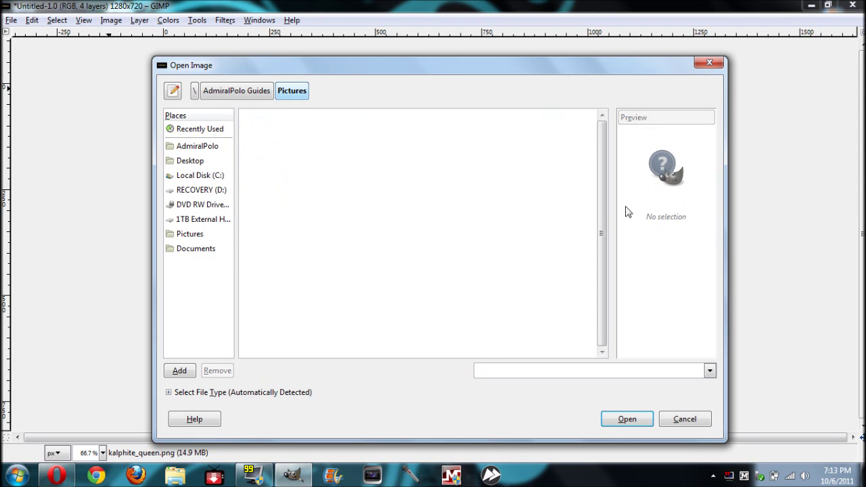
drag(602, 127, 608, 250)
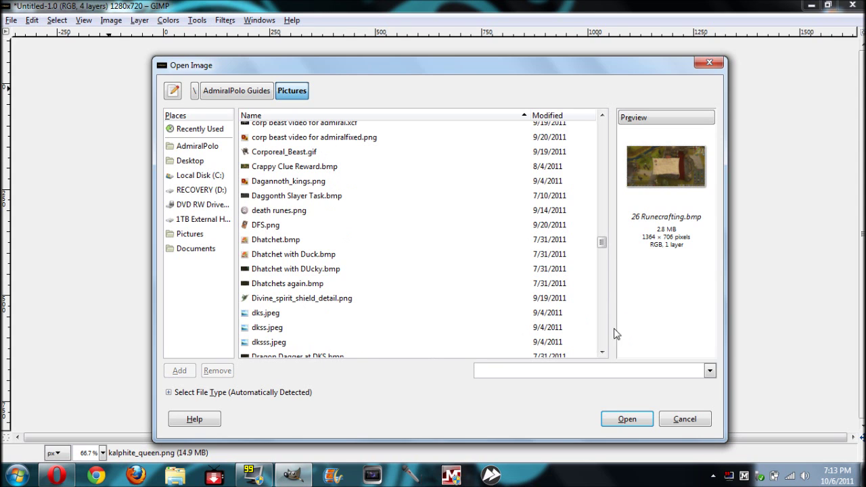
click(602, 353)
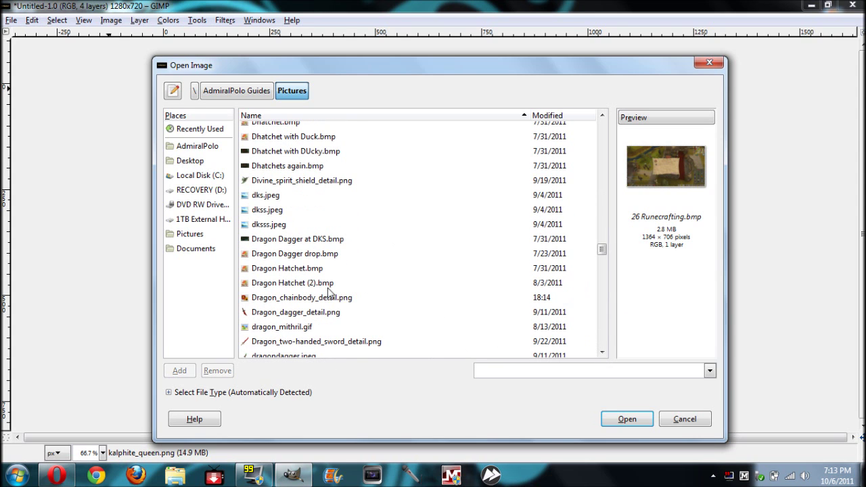
click(338, 302)
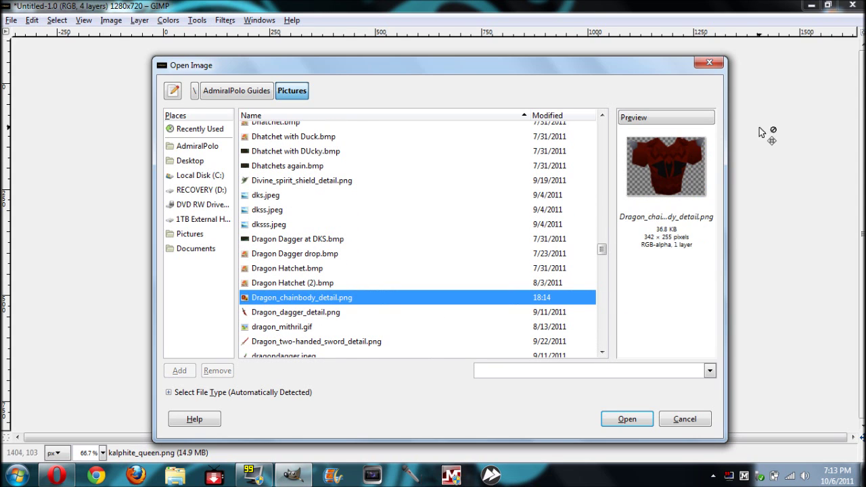
click(697, 180)
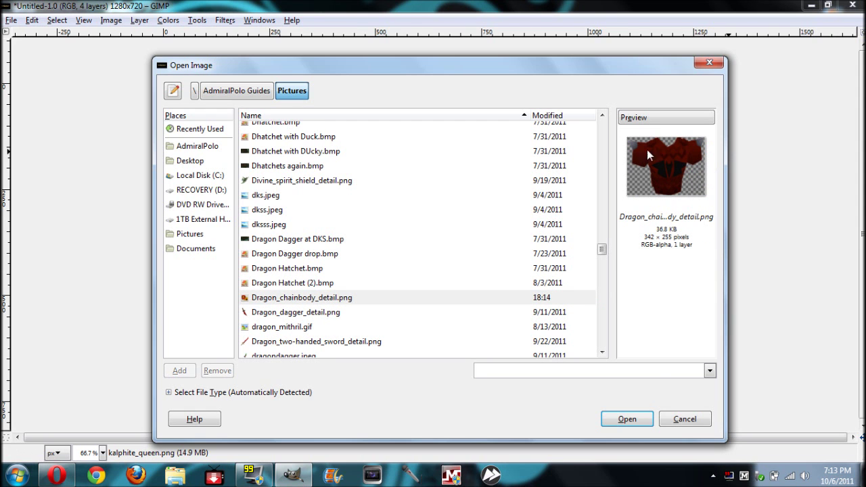
click(627, 419)
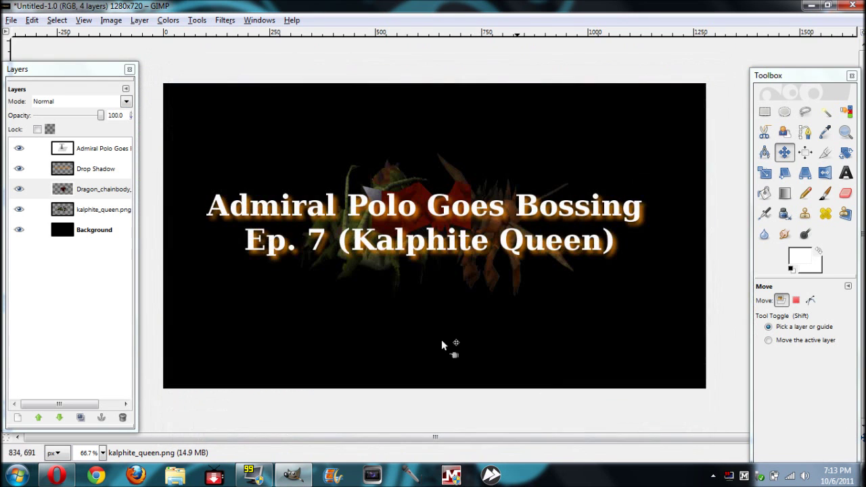
Move the chainbody into the bottom-right corner of the canvas
drag(441, 285, 503, 348)
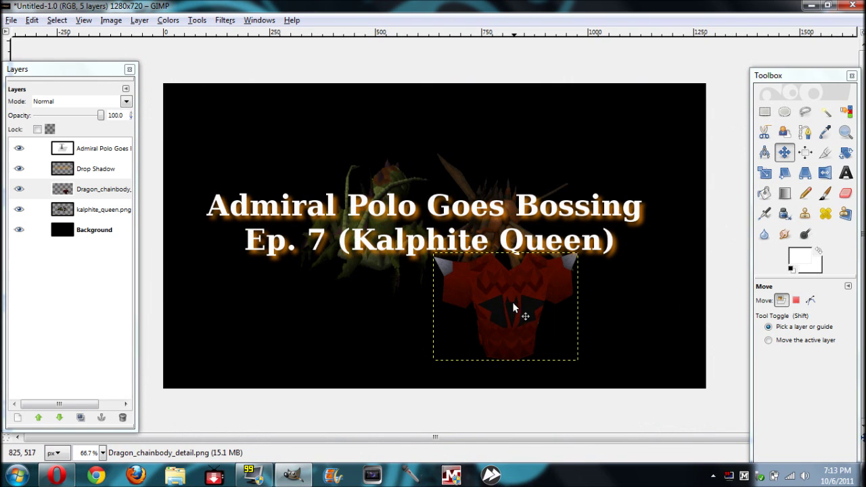
drag(514, 304, 631, 329)
right_click(622, 325)
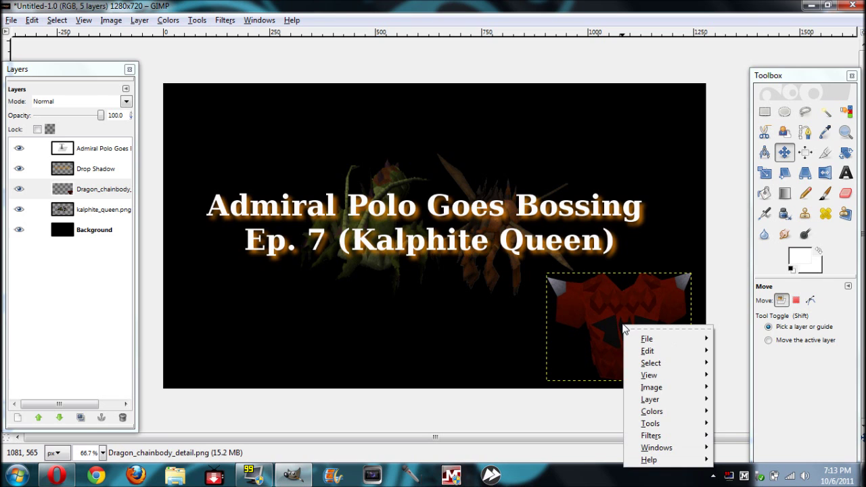
click(631, 298)
drag(647, 326, 631, 316)
Duplicate the chainbody layer three times and place copies in the bottom-left, top-left and top-right corners
right_click(109, 192)
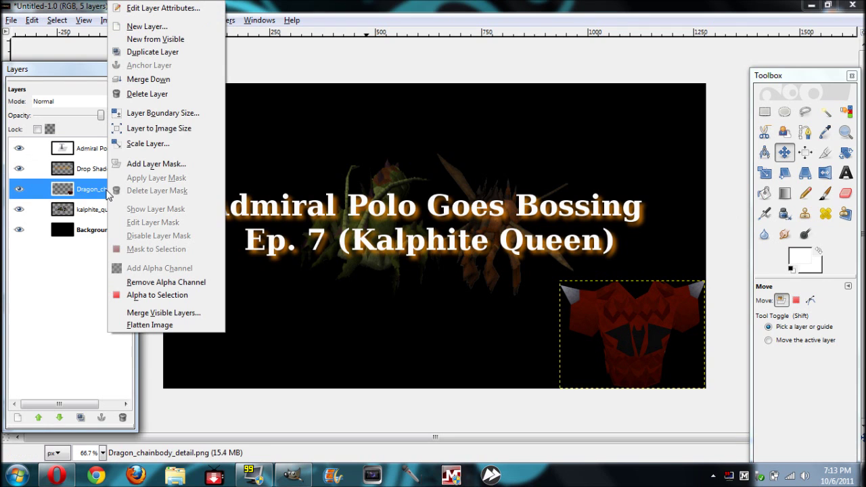
click(152, 52)
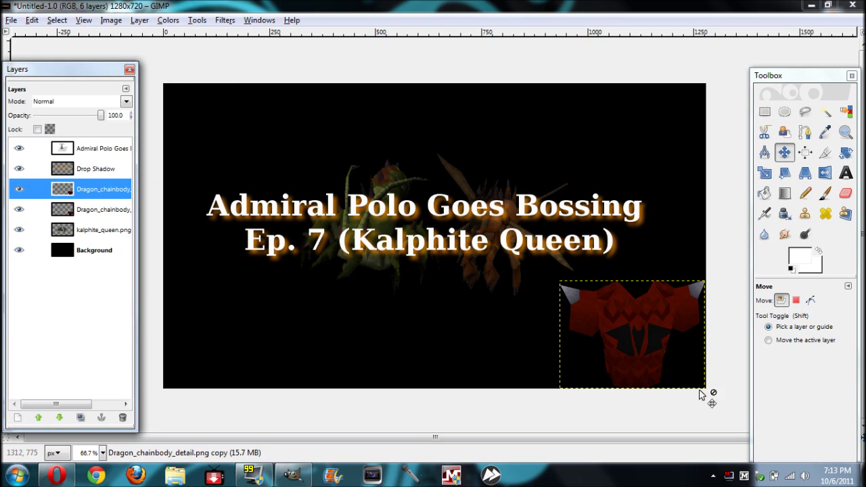
drag(648, 332, 250, 328)
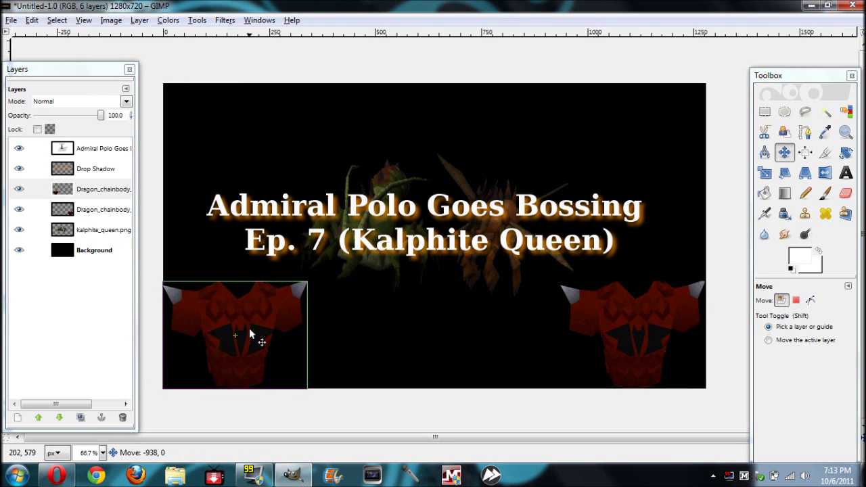
right_click(112, 195)
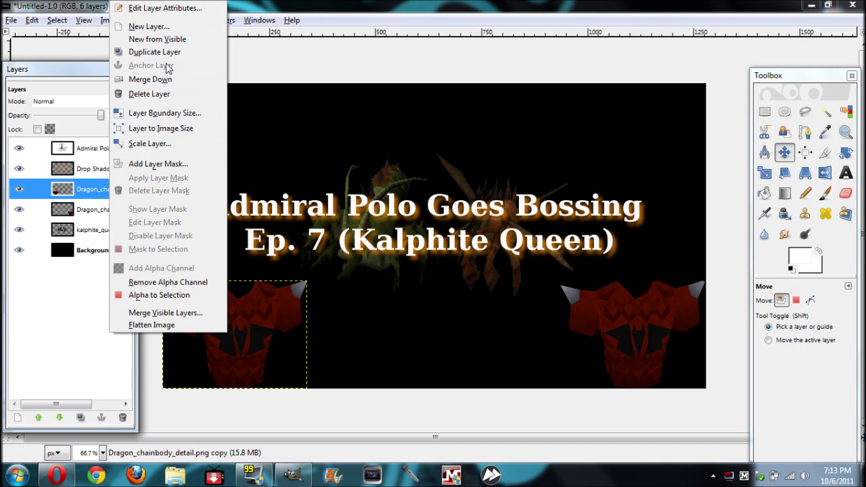
click(161, 52)
right_click(100, 190)
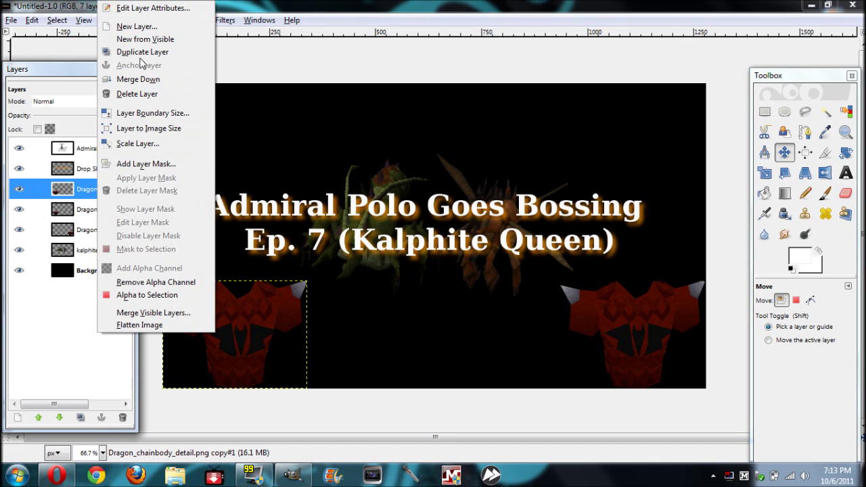
click(141, 53)
drag(259, 324, 261, 126)
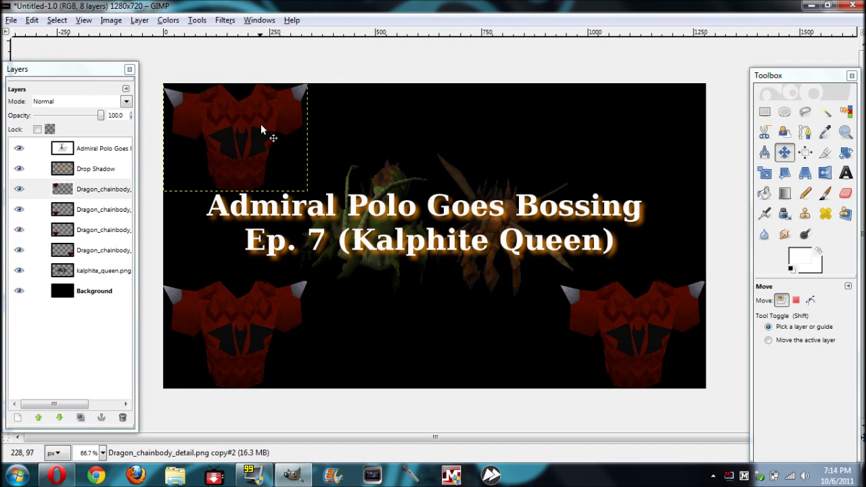
drag(229, 318, 630, 131)
Select the black Background layer
key(Page_Up)
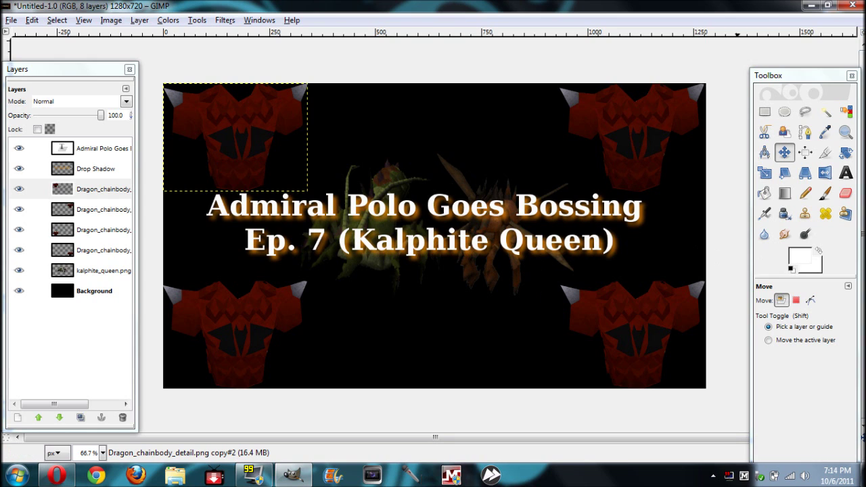
click(116, 288)
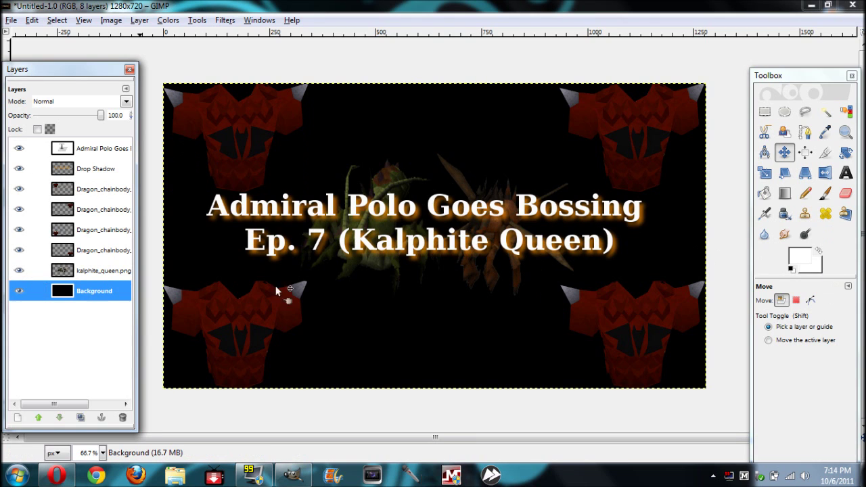
click(221, 19)
Open Supernova and place the nova centre near the middle of the image
mouse_move(257, 96)
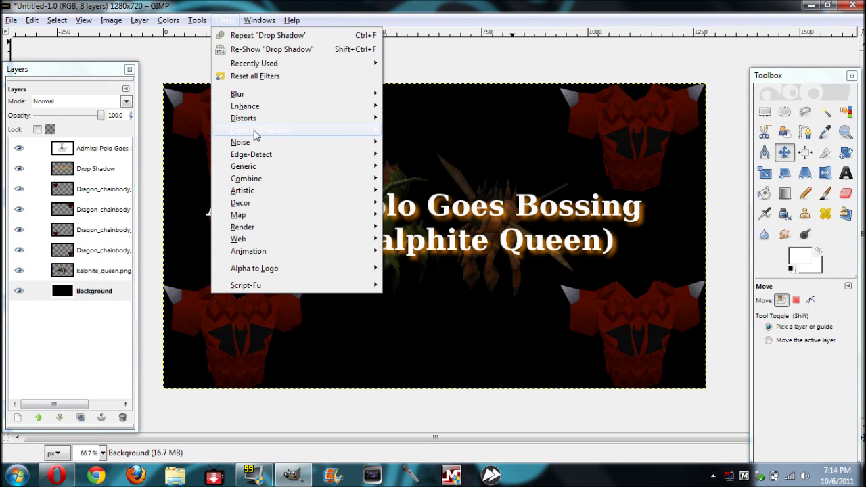
mouse_move(256, 135)
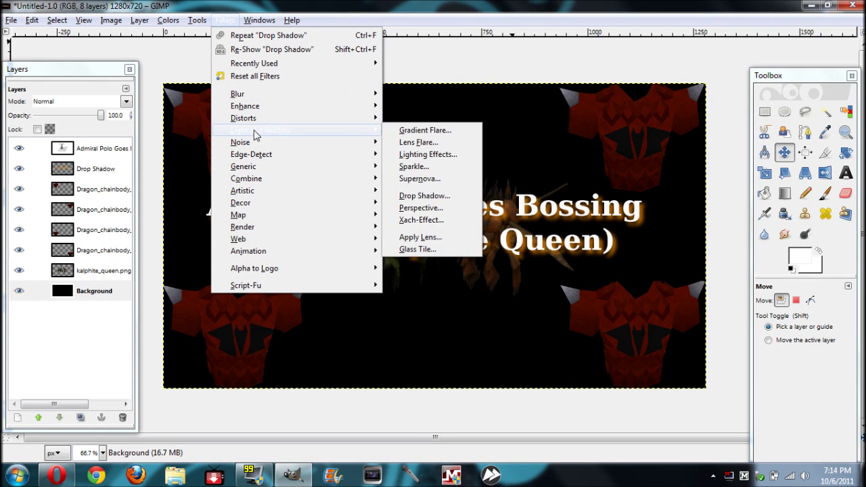
click(437, 180)
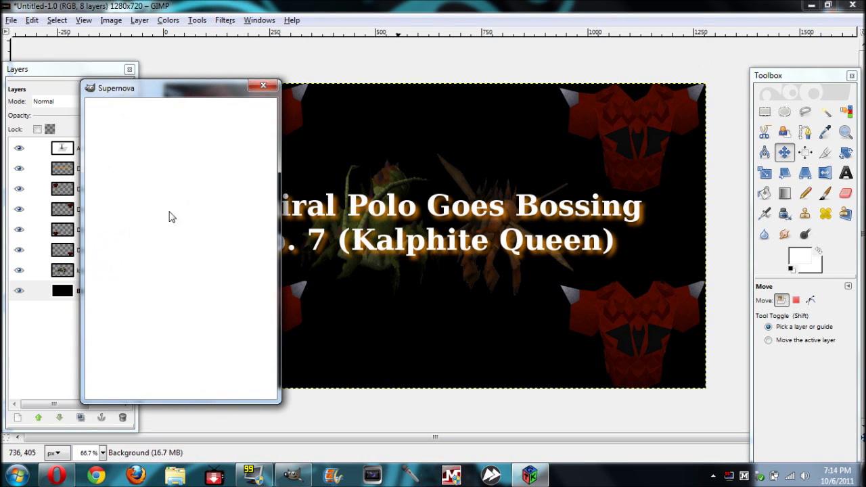
drag(108, 122, 161, 153)
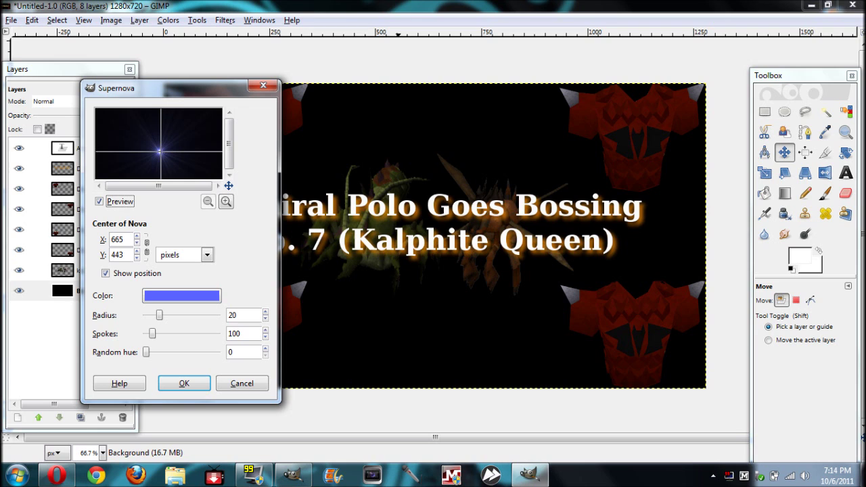
click(227, 201)
click(209, 202)
click(160, 154)
Change the nova colour from blue to red and render it, then undo to retry placement
click(193, 298)
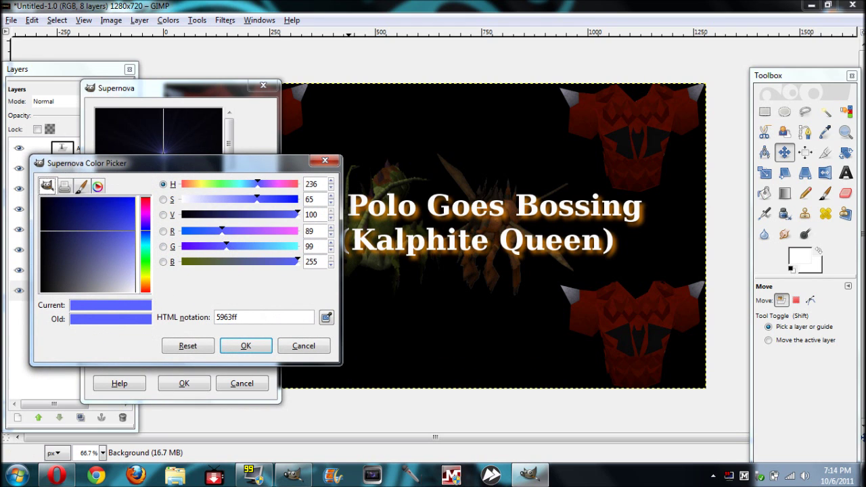
drag(150, 263, 143, 196)
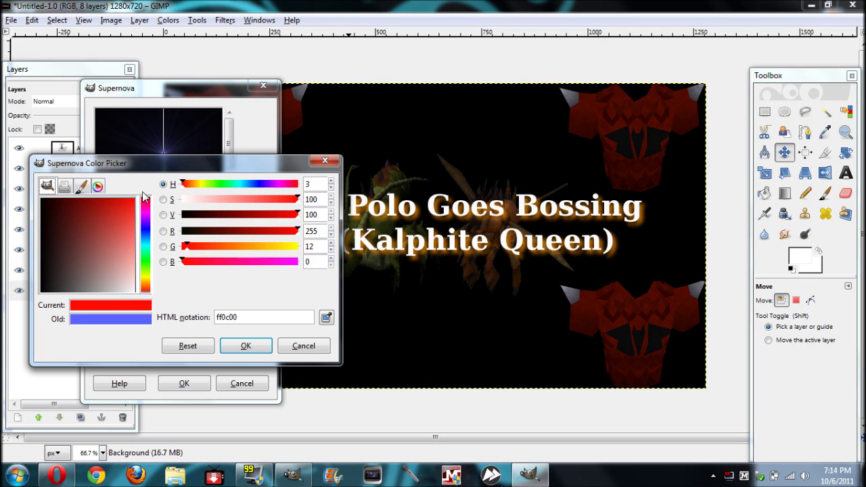
click(246, 346)
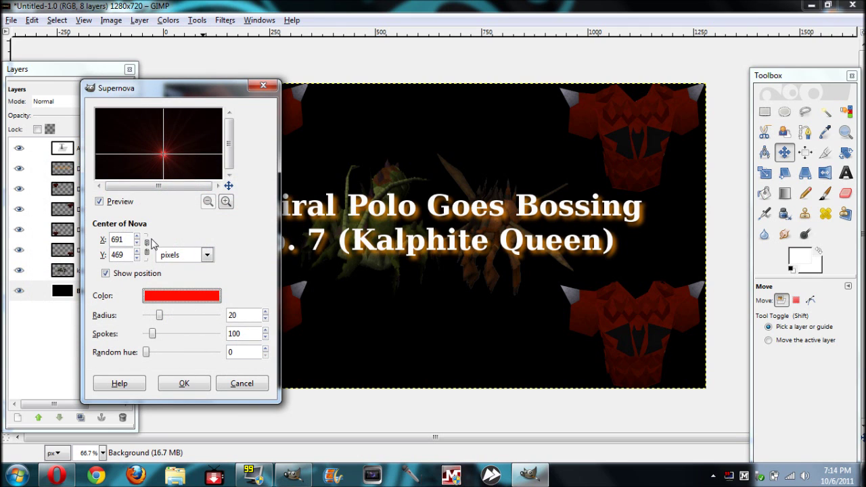
click(184, 383)
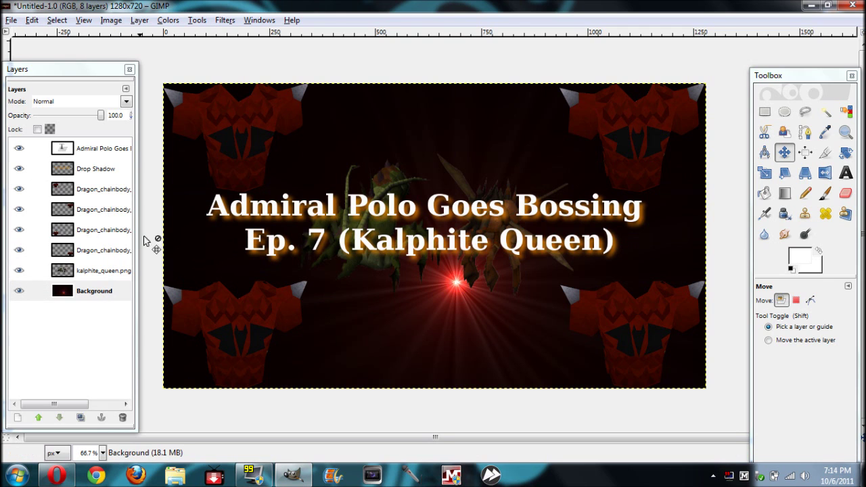
key(ctrl+z)
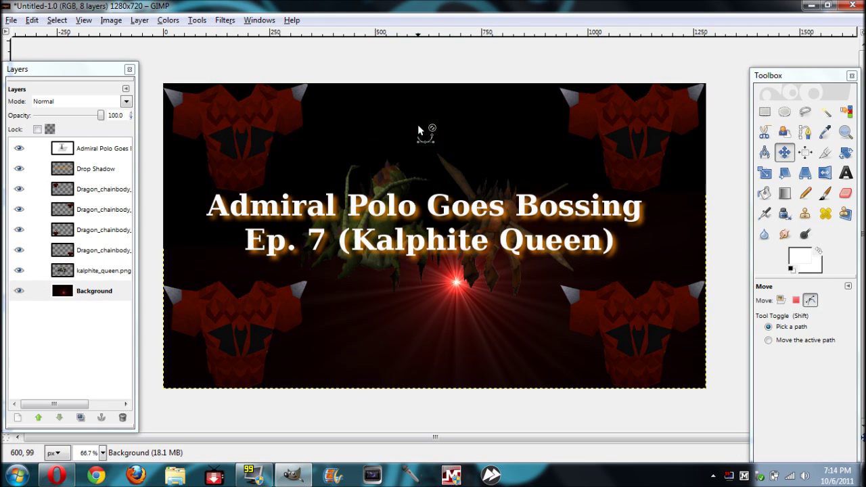
Reapply the red Supernova with its centre repositioned near the image middle
click(217, 20)
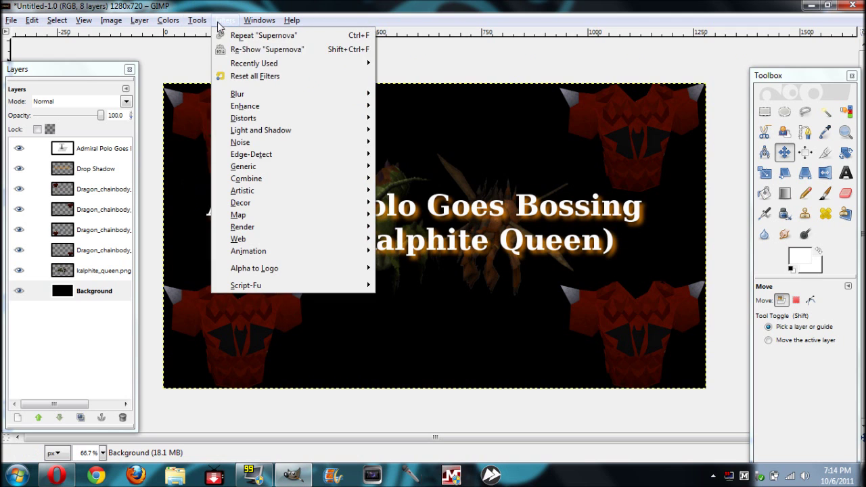
mouse_move(276, 127)
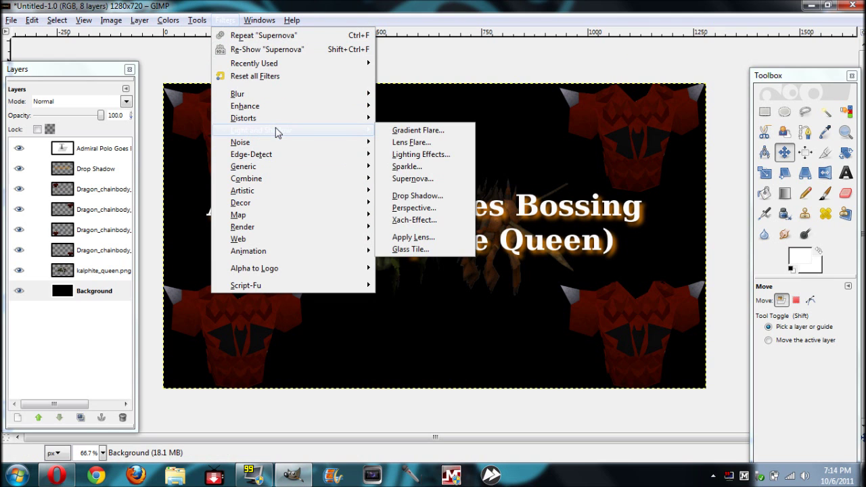
click(430, 181)
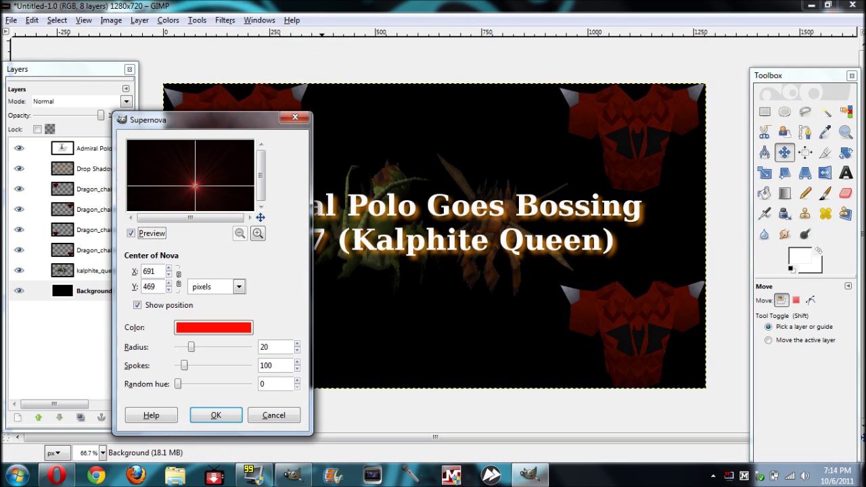
mouse_move(196, 186)
mouse_down()
mouse_move(196, 164)
mouse_move(195, 175)
mouse_up()
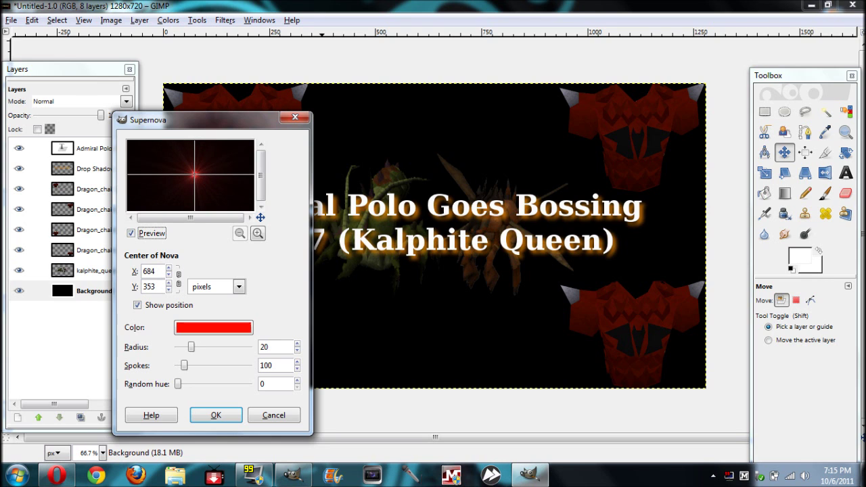
click(215, 415)
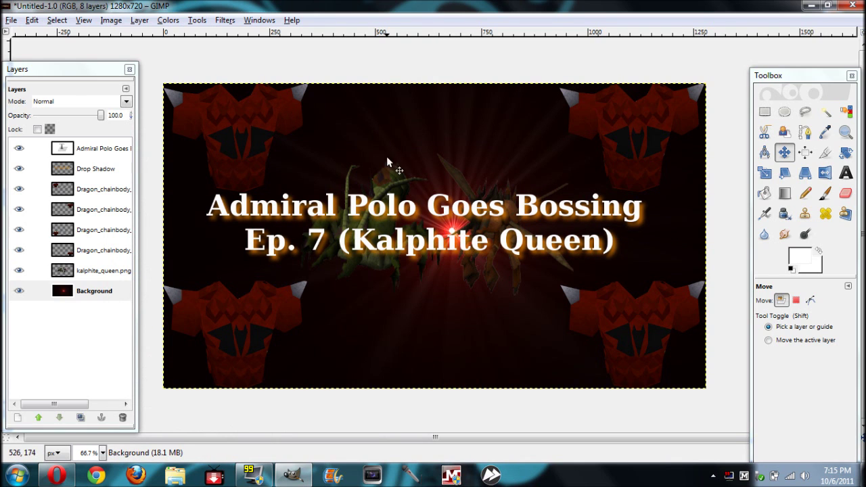
Browse the Filters menu and cancel the Drop Shadow filter without applying it
click(219, 21)
mouse_move(273, 143)
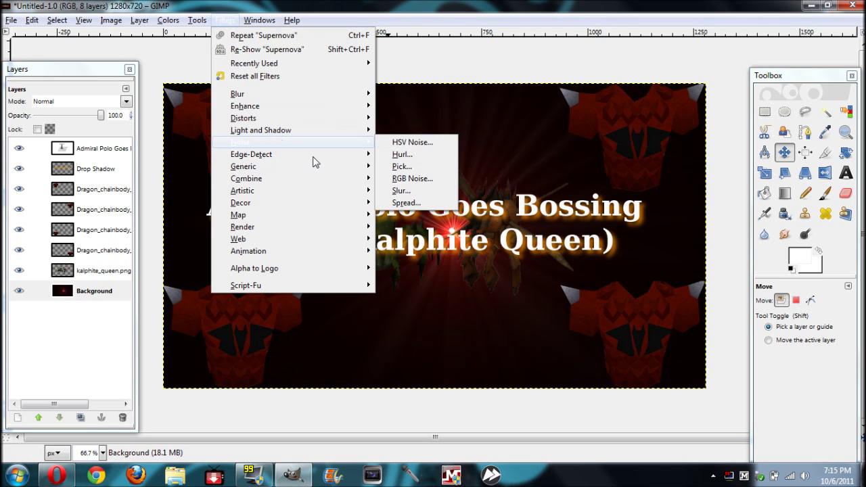
click(497, 311)
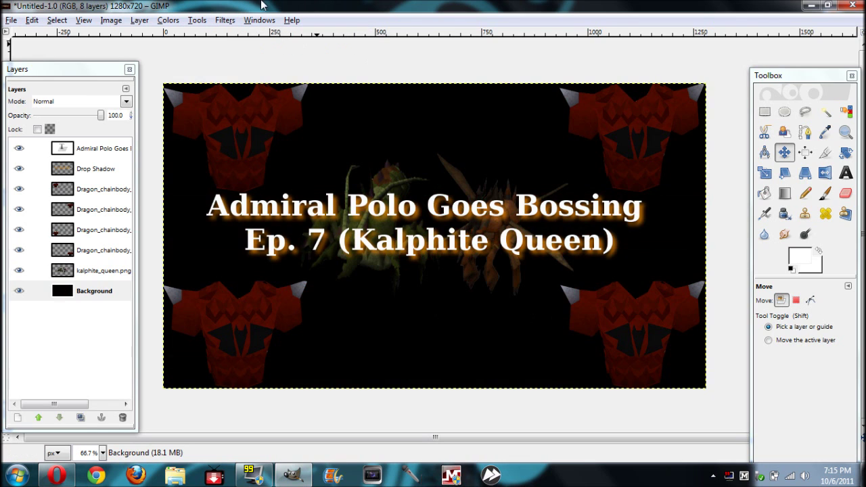
click(224, 20)
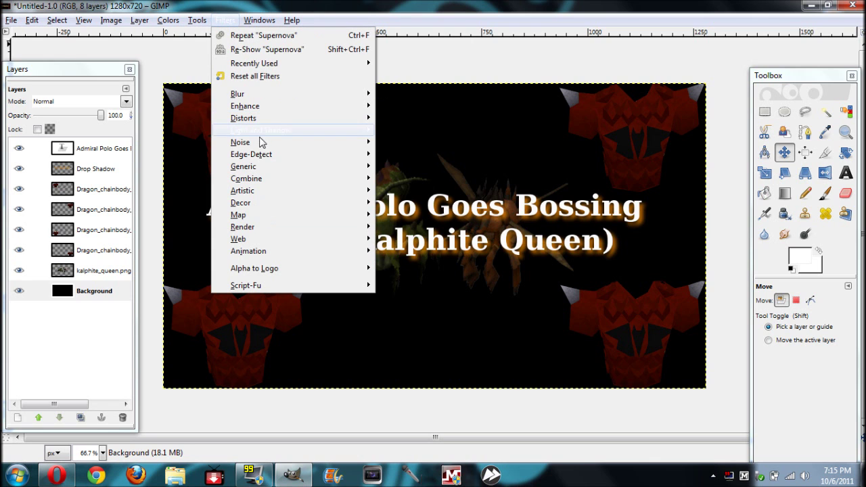
mouse_move(278, 131)
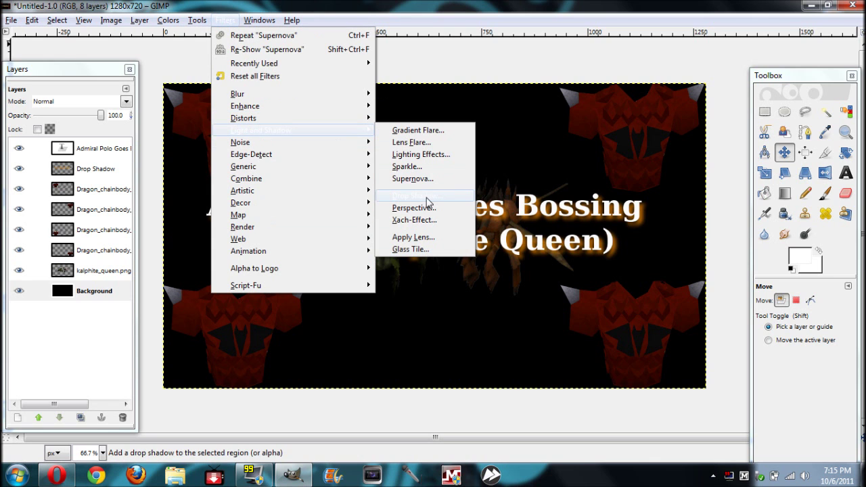
click(428, 199)
click(228, 209)
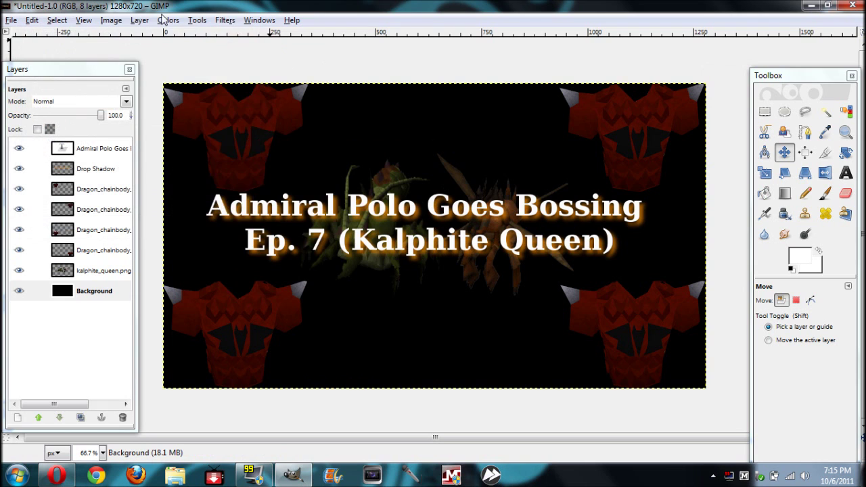
Move the supernova centre up and to the left and render it there
click(227, 21)
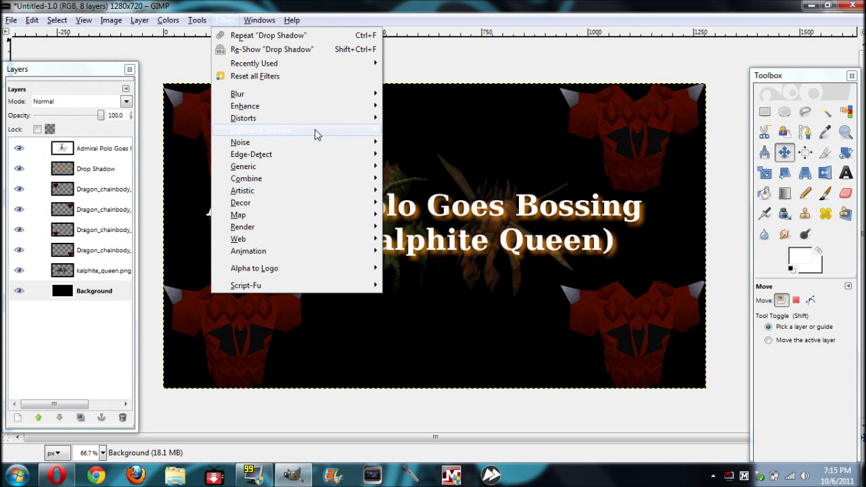
key(Escape)
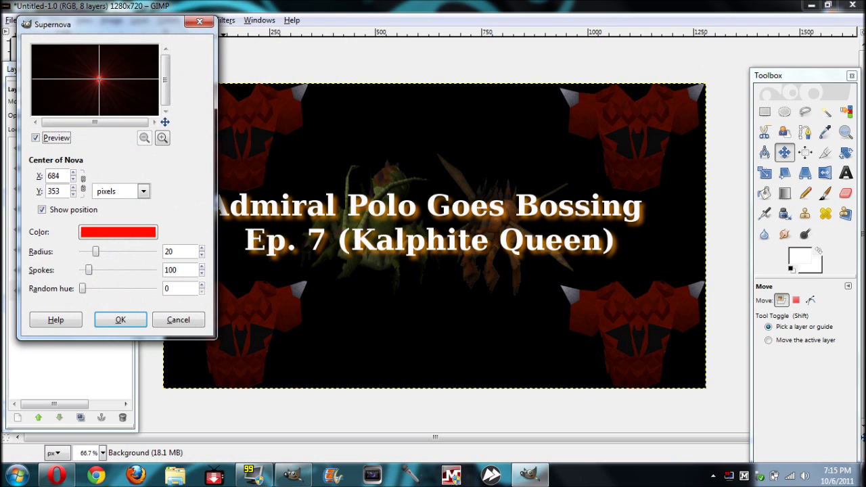
click(92, 76)
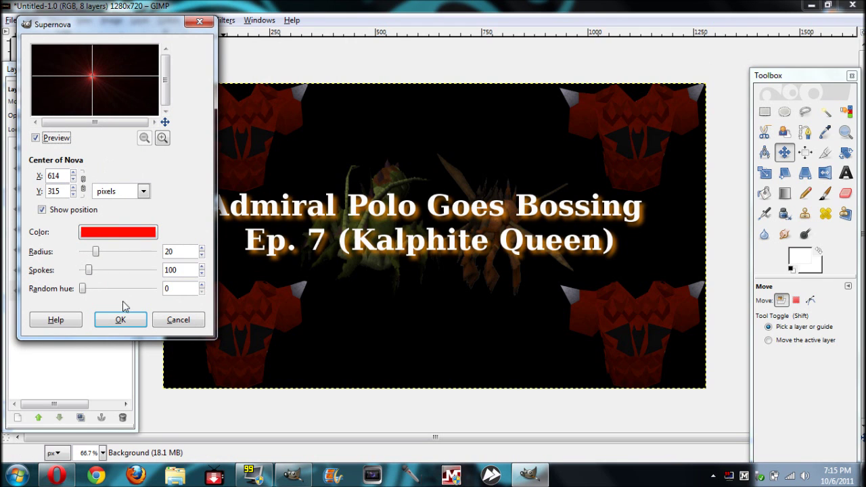
click(120, 322)
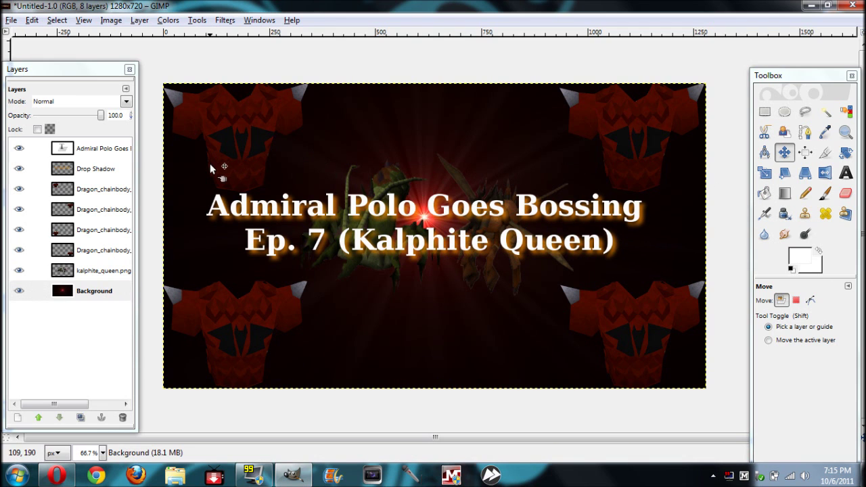
Nudge the kalphite_queen.png layer slightly sideways, then return to the Background layer
click(98, 271)
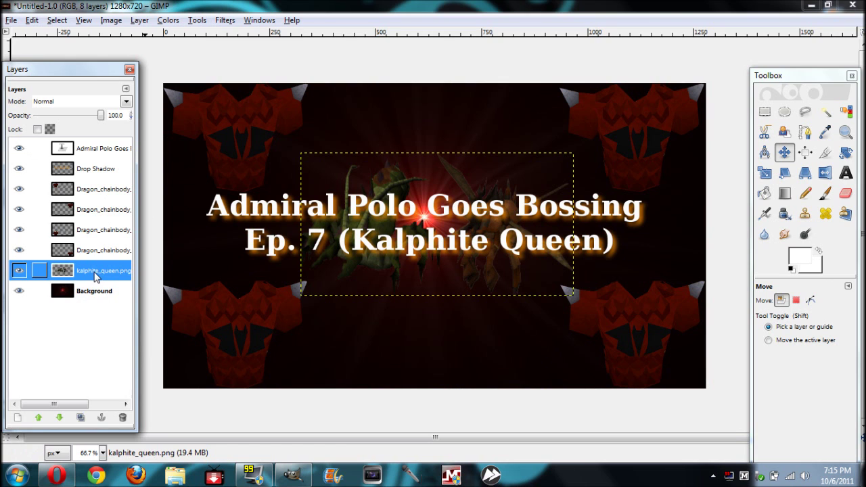
mouse_move(391, 182)
mouse_down()
mouse_move(429, 179)
mouse_move(380, 180)
mouse_up()
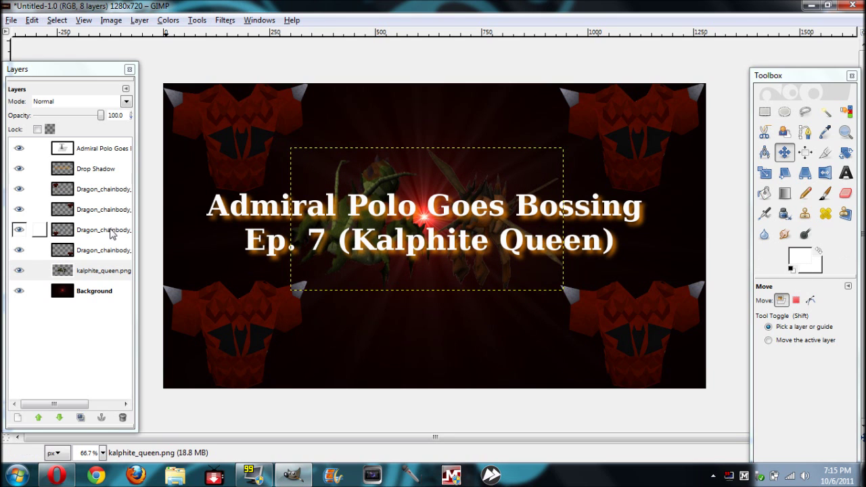
click(99, 298)
click(98, 297)
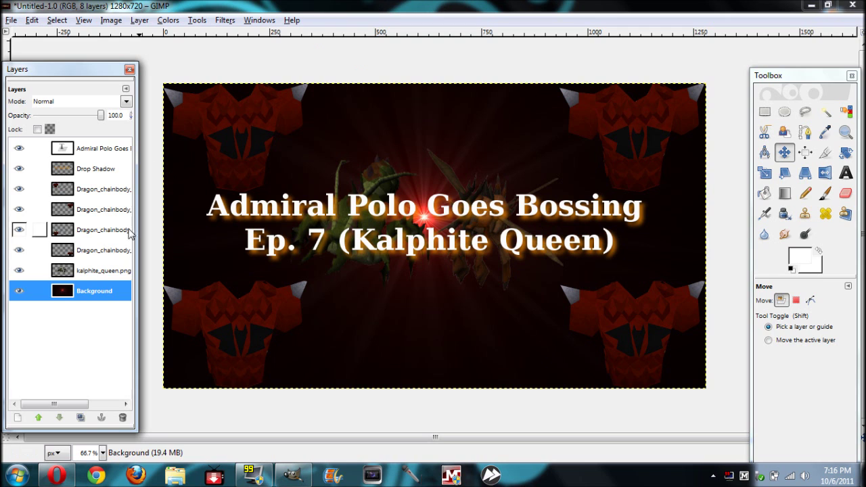
Nudge the lower-left and top-left Dragon_chainbody layers into their corner positions
key(Page_Up)
key(Page_Up)
key(Page_Up)
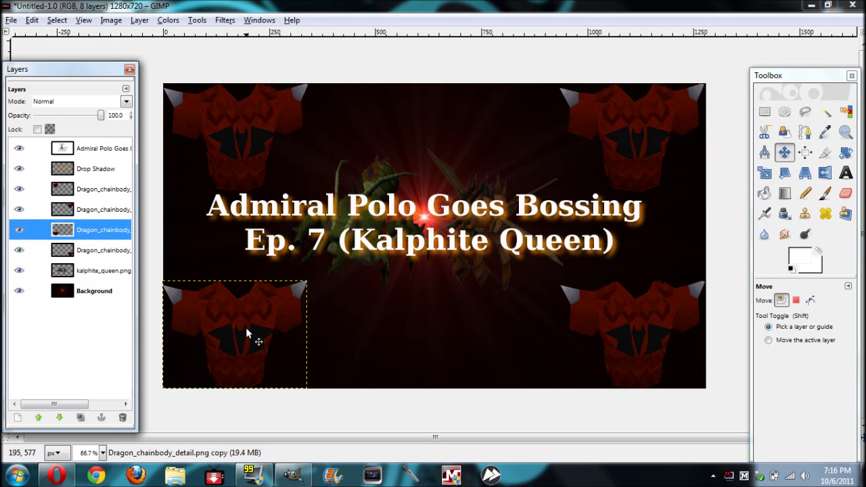
drag(246, 328, 248, 323)
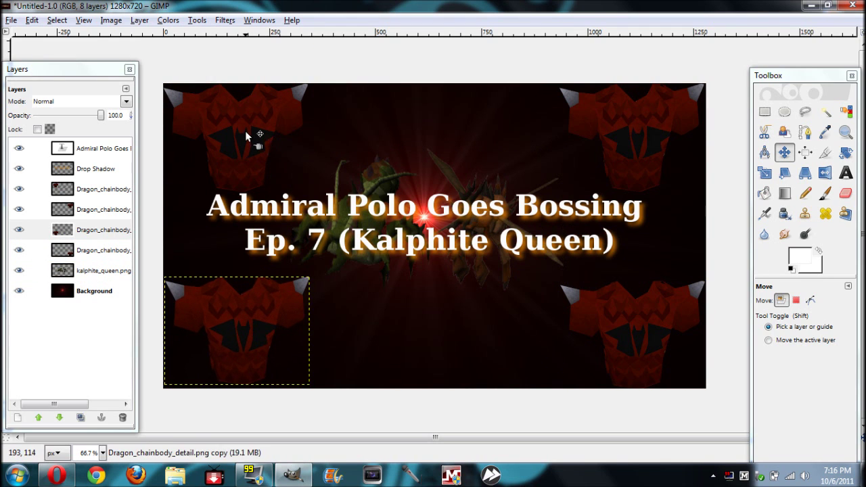
drag(251, 139, 247, 132)
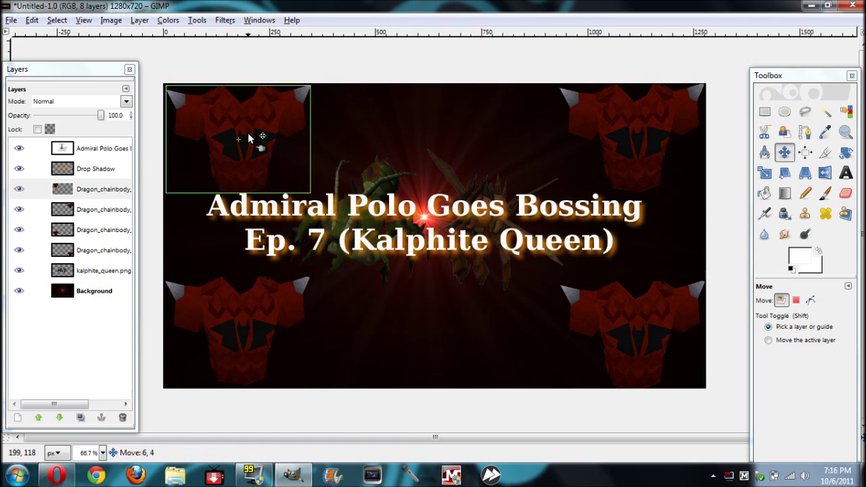
key(Page_Down)
key(Page_Down)
click(113, 290)
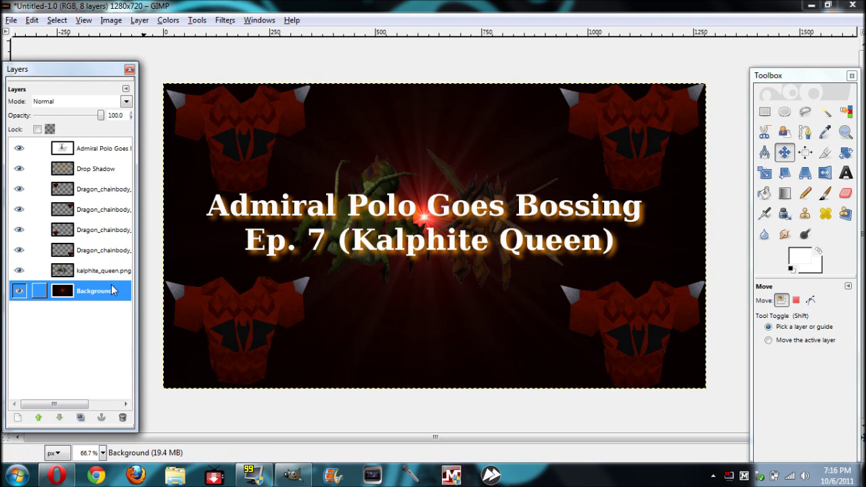
Shift the lower-right chainbody up and left and nudge the upper-right chainbody into place
key(Page_Up)
key(Page_Up)
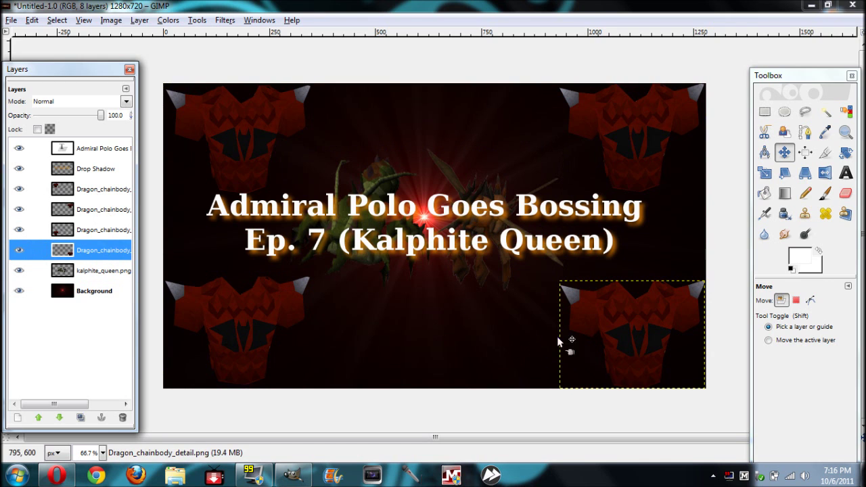
drag(666, 333, 660, 325)
drag(659, 148, 683, 152)
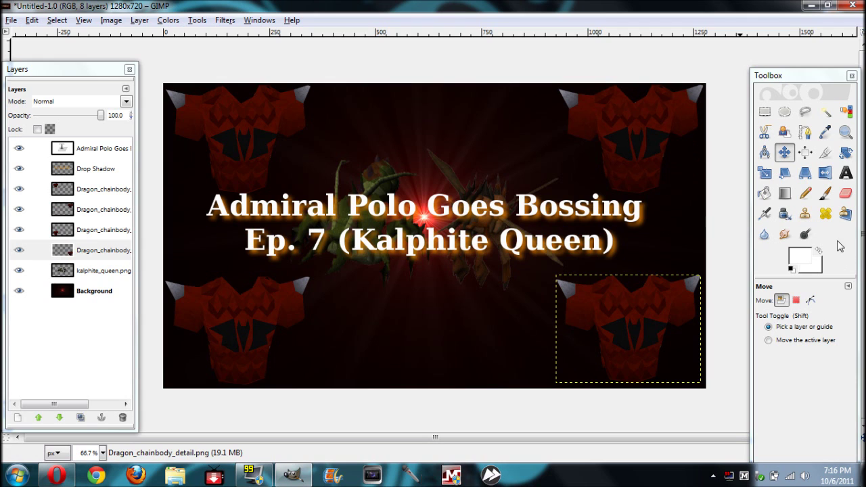
click(90, 295)
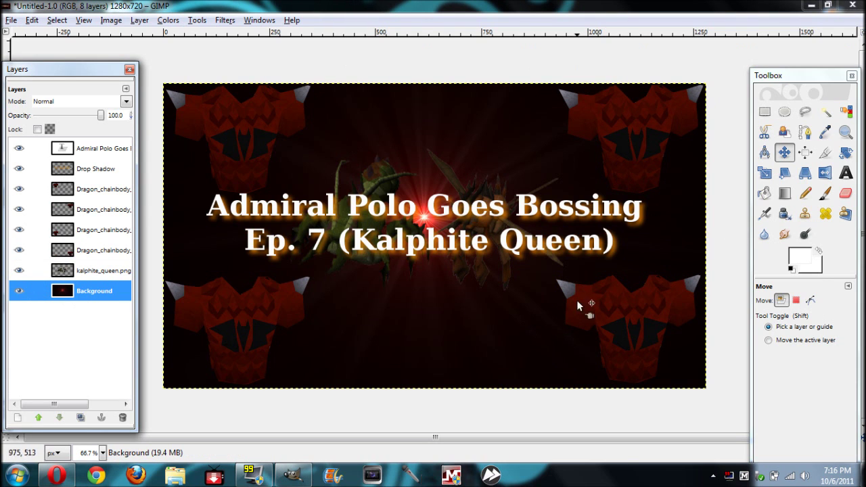
click(10, 21)
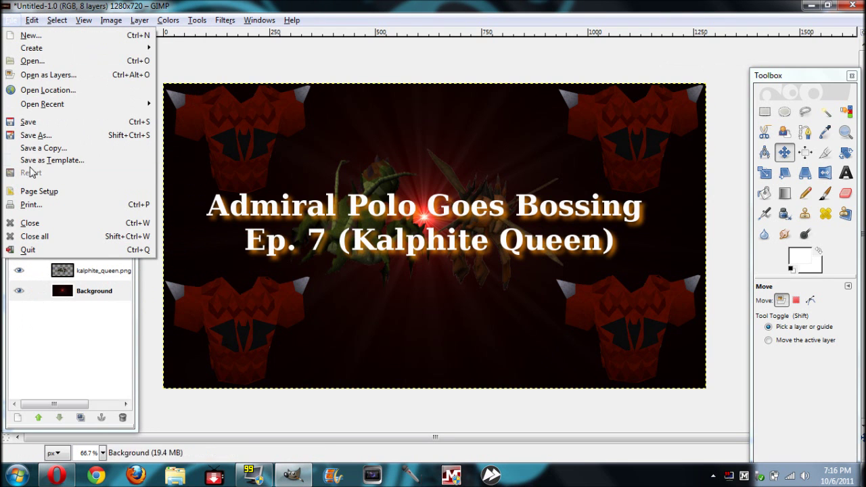
Save As into 1TB External Hard Drive > AdmiralPolo Guides > Pictures
click(41, 136)
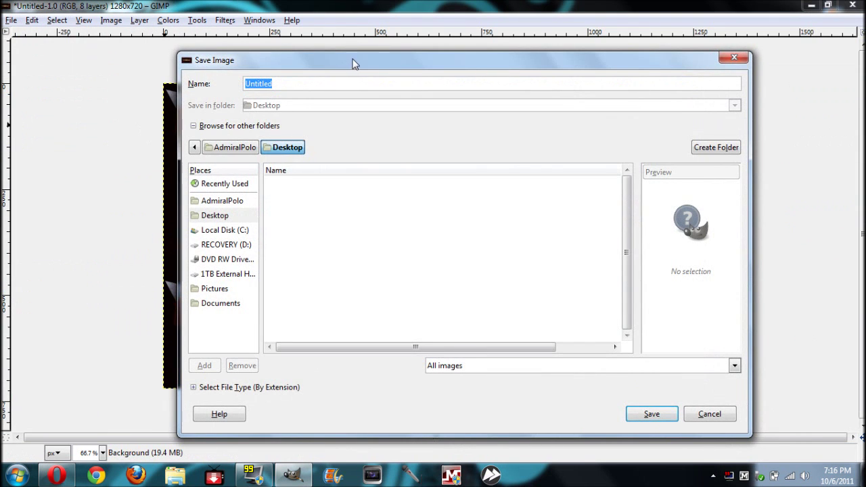
drag(352, 64, 504, 146)
click(369, 357)
click(463, 266)
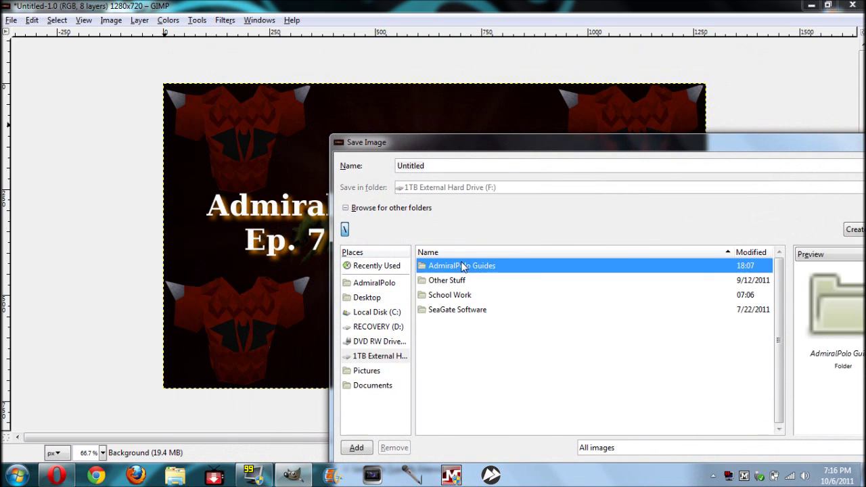
double_click(463, 266)
double_click(446, 309)
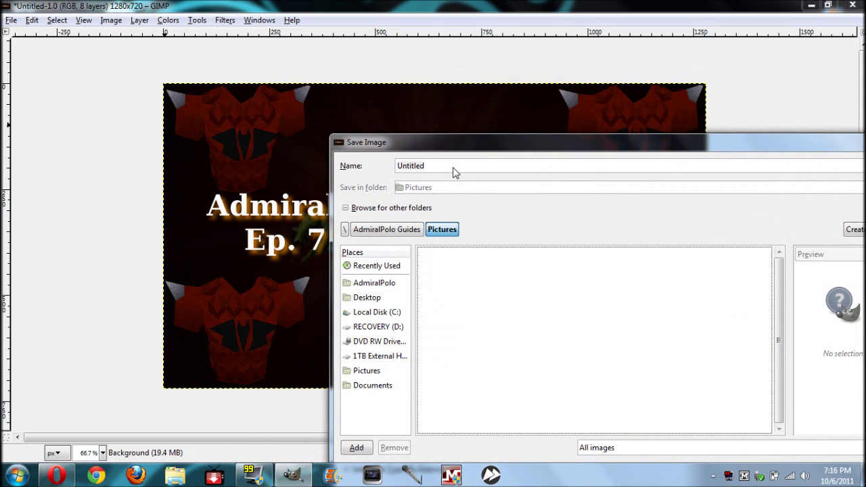
Replace the Untitled name with 'Kalphite Queen - Bossing 7.png' and save
double_click(428, 165)
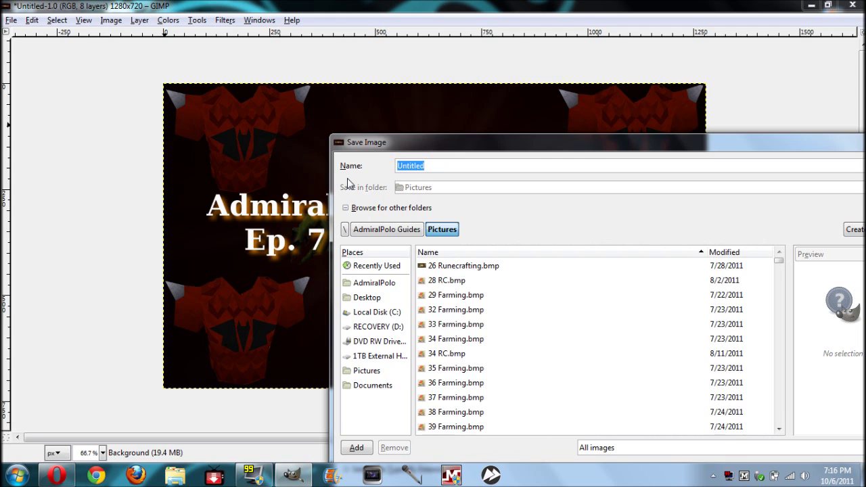
key(BackSpace)
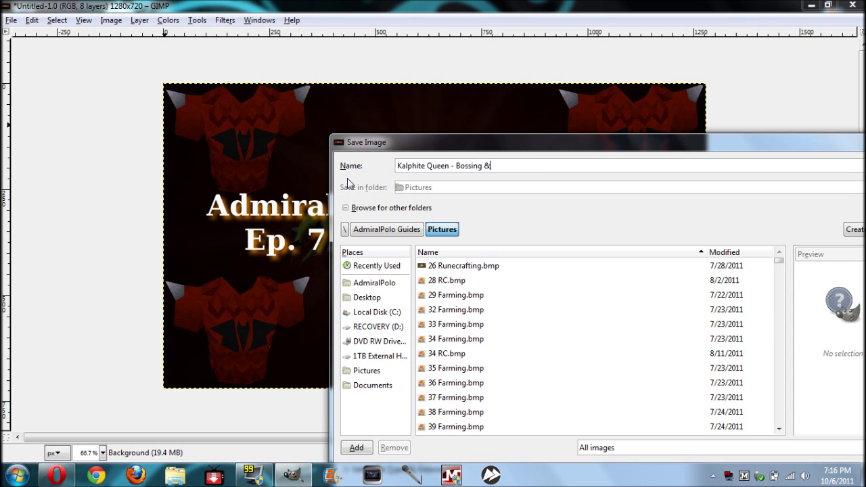
text(7)
drag(663, 151, 577, 64)
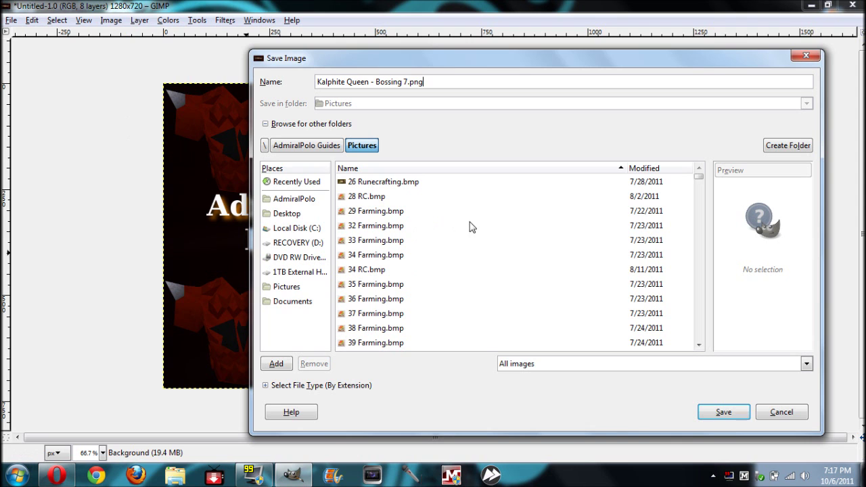
drag(699, 177, 685, 282)
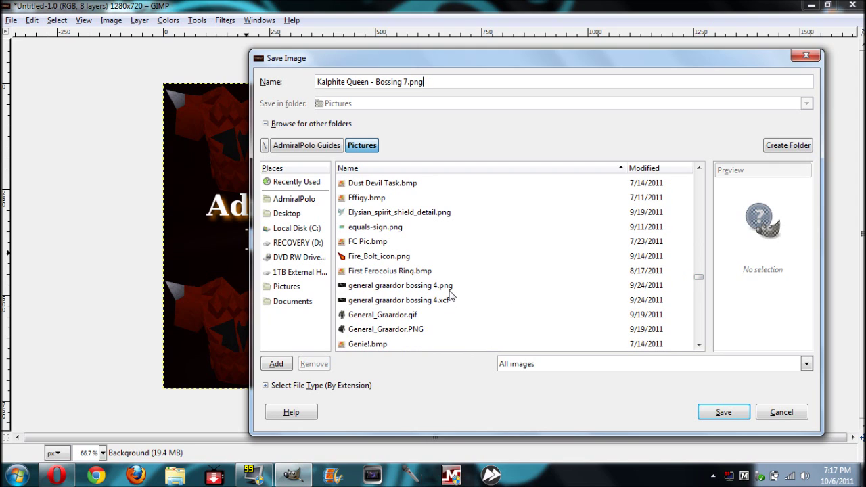
drag(698, 277, 694, 201)
scroll(397, 217, up, 5)
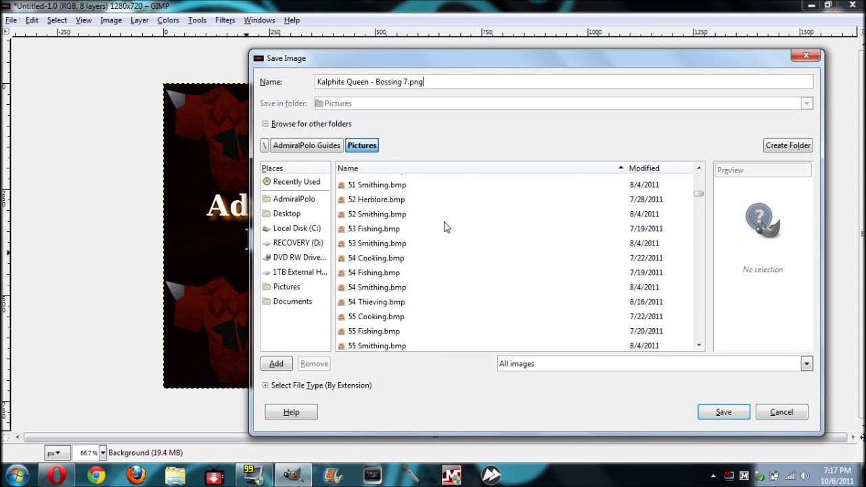
scroll(447, 227, down, 5)
scroll(449, 294, up, 4)
scroll(410, 287, up, 6)
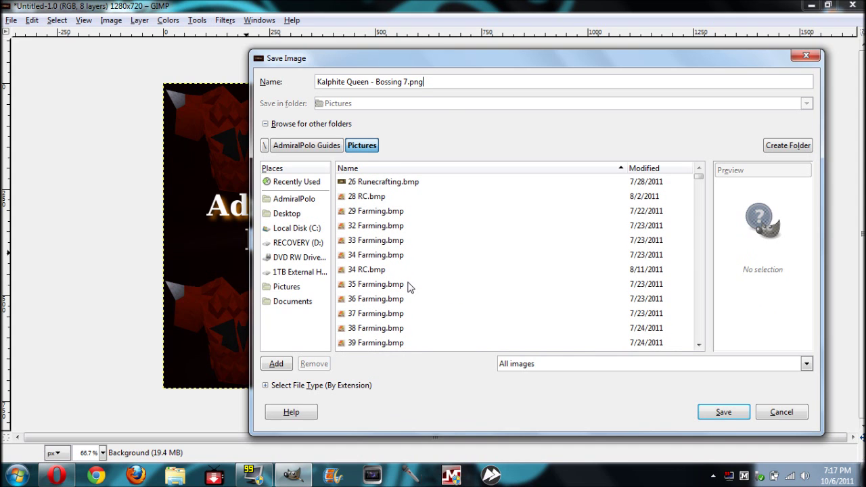
click(737, 412)
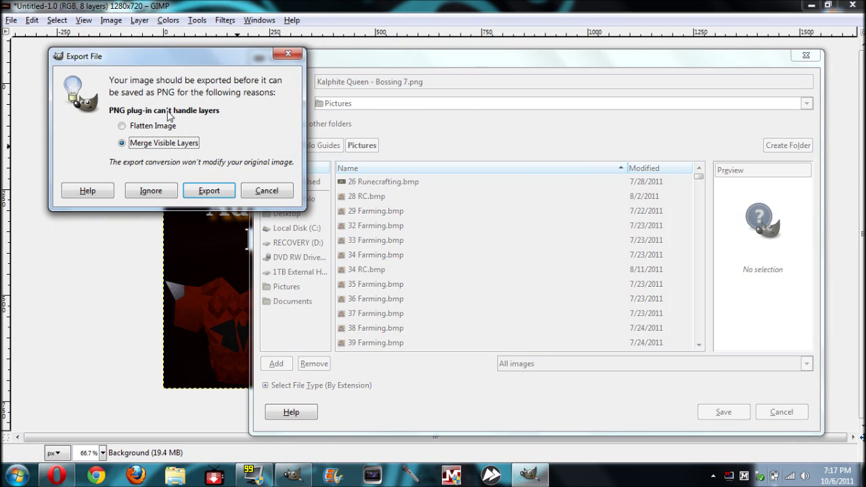
Export with visible layers merged and confirm the PNG settings to write Kalphite Queen - Bossing 7.png
click(209, 193)
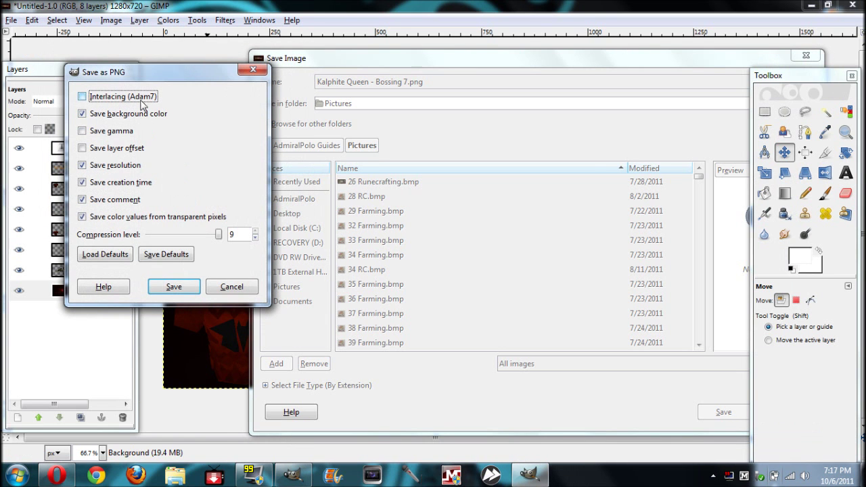
click(186, 287)
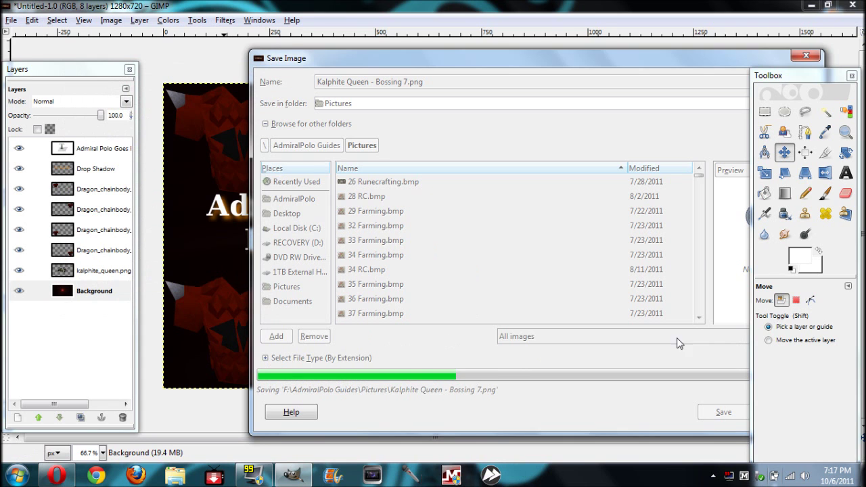
drag(618, 65, 554, 89)
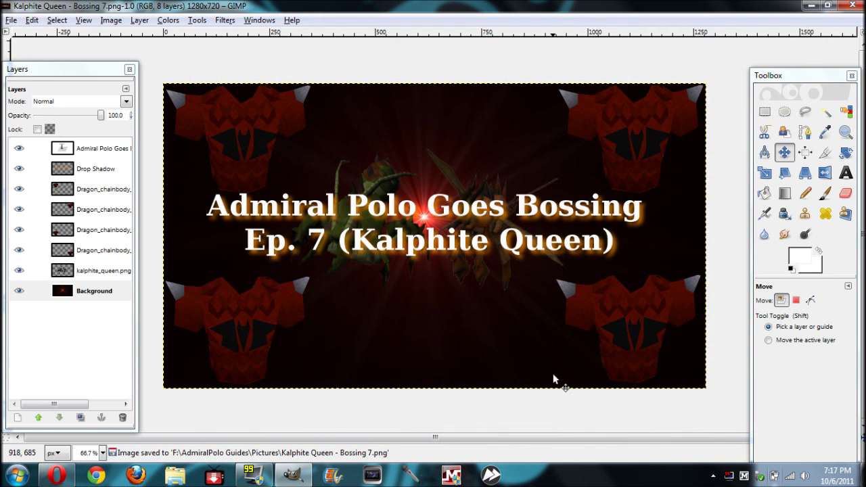
In Explorer, open 'Kalphite Queen - Bossing 7' from 1TB External Hard Drive > AdmiralPolo Guides > Pictures
click(176, 476)
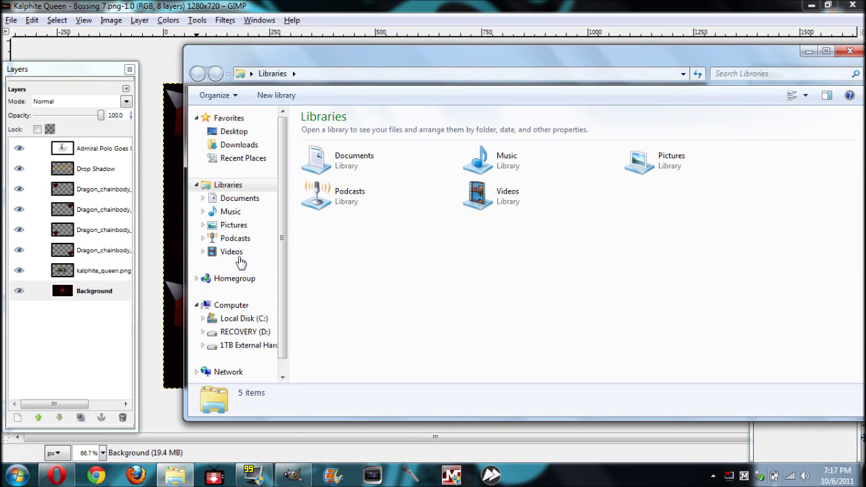
click(248, 345)
double_click(353, 128)
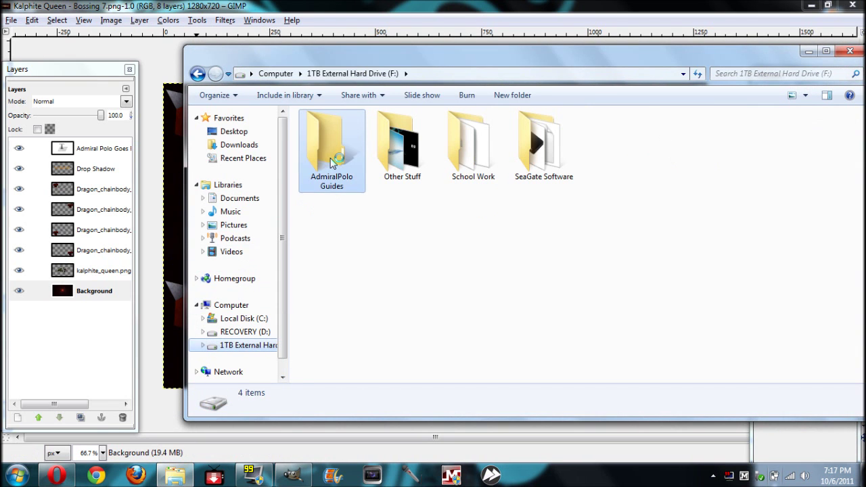
double_click(332, 172)
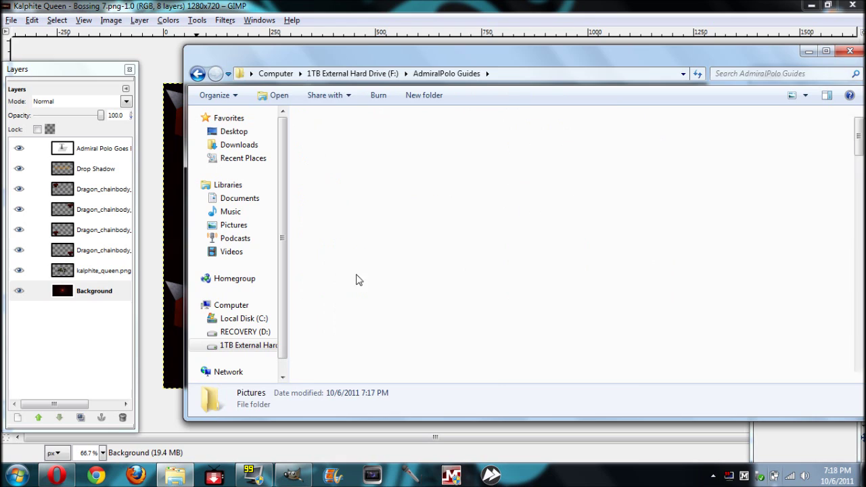
drag(857, 142, 859, 320)
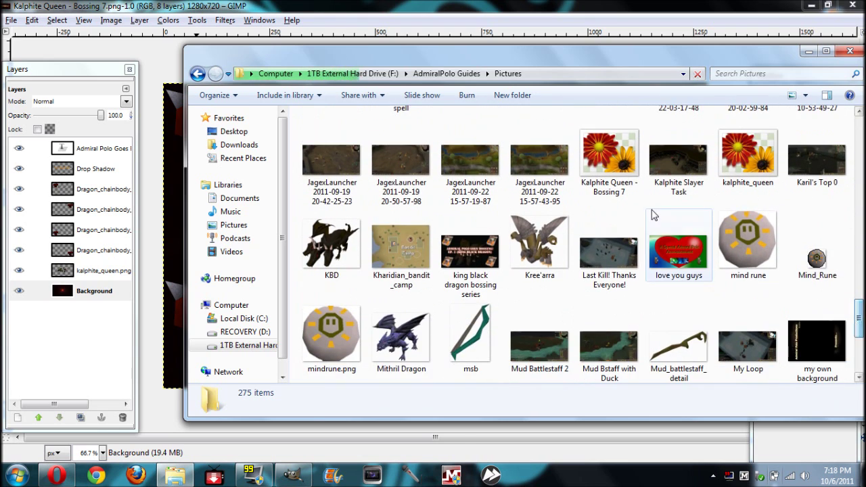
click(620, 167)
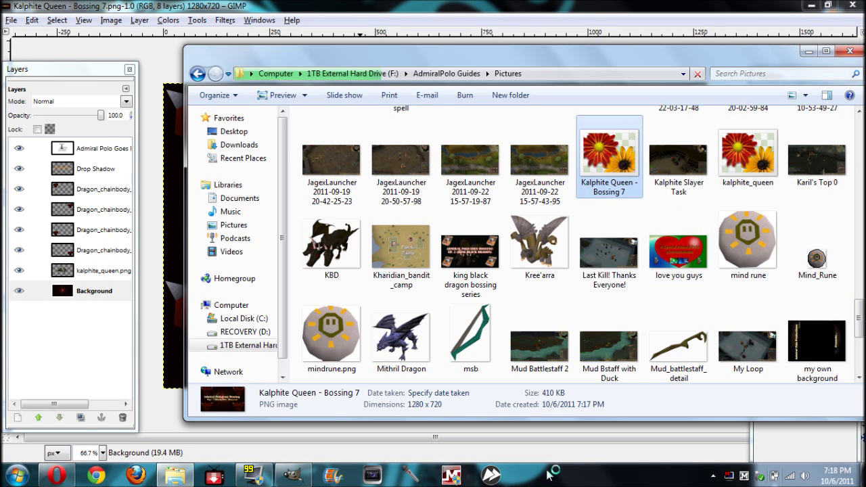
key(Return)
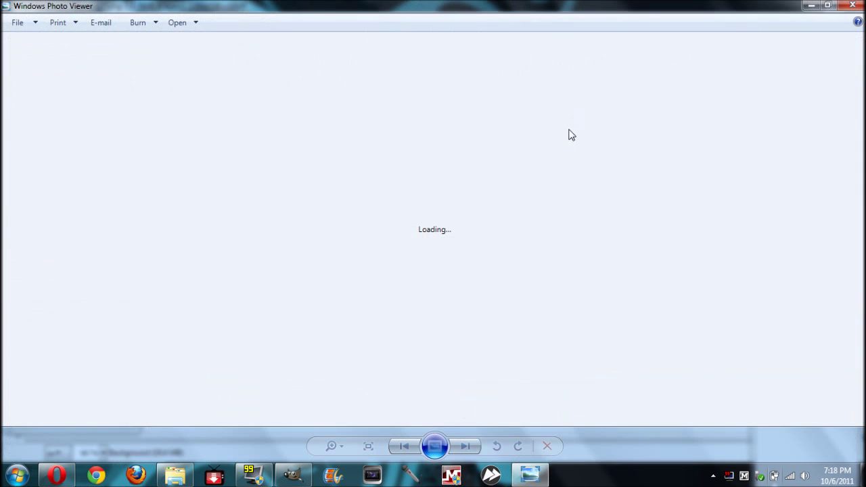